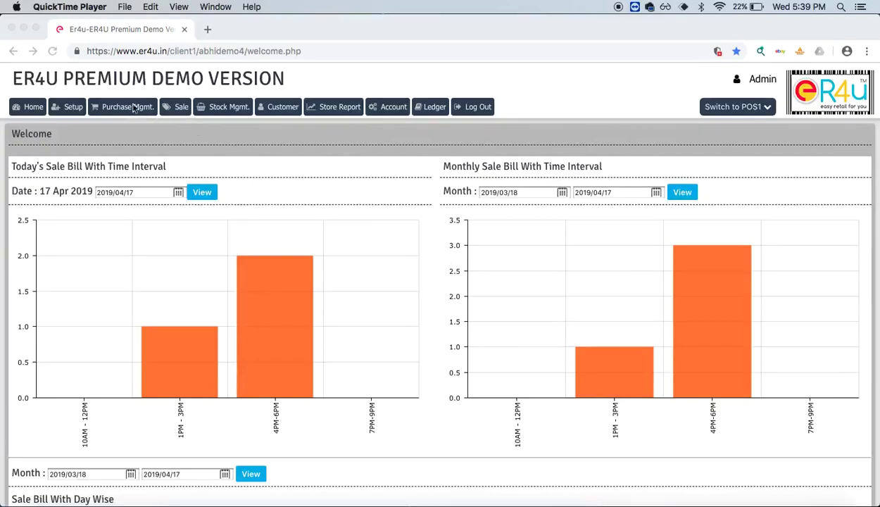
Step: Open the new purchase entry form in purchase management
{"action": "left_click", "coordinate": [117, 107]}
{"action": "left_click", "coordinate": [117, 108]}
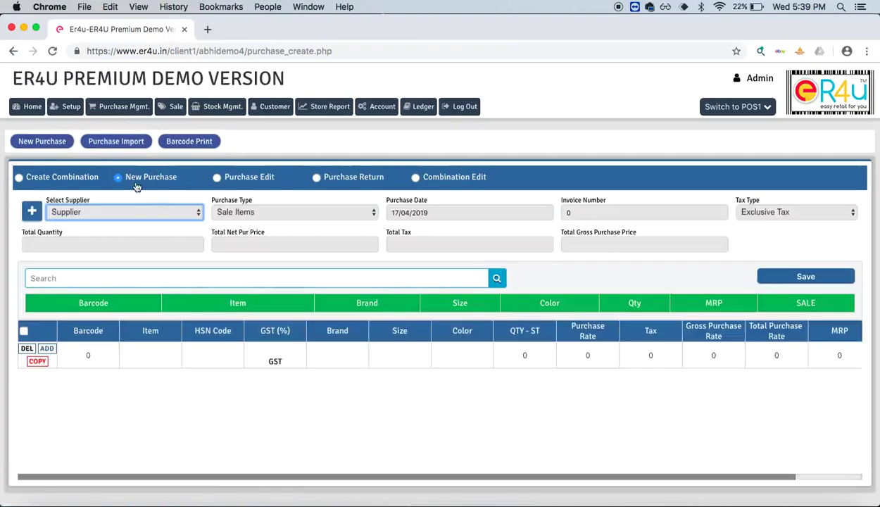
Step: View the available suppliers and the blank form for adding a supplier, leaving both without making an entry
{"action": "left_click", "coordinate": [132, 215]}
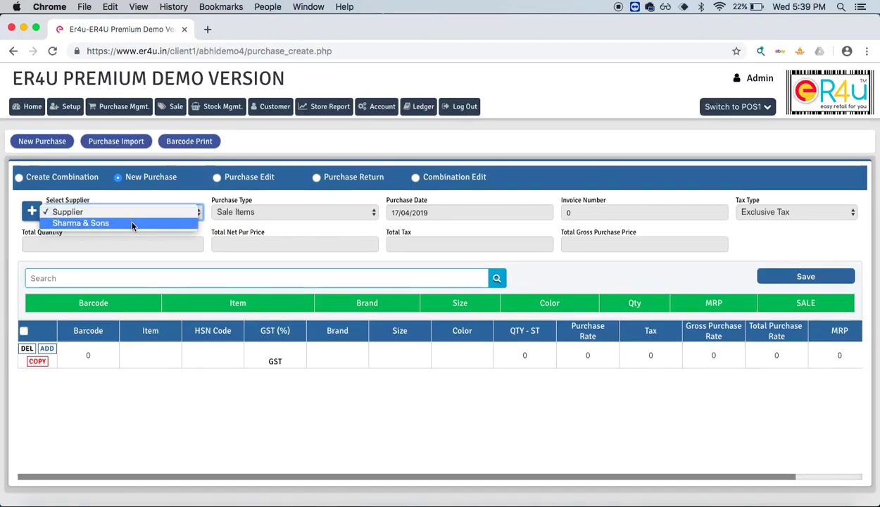
{"action": "left_click", "coordinate": [10, 234]}
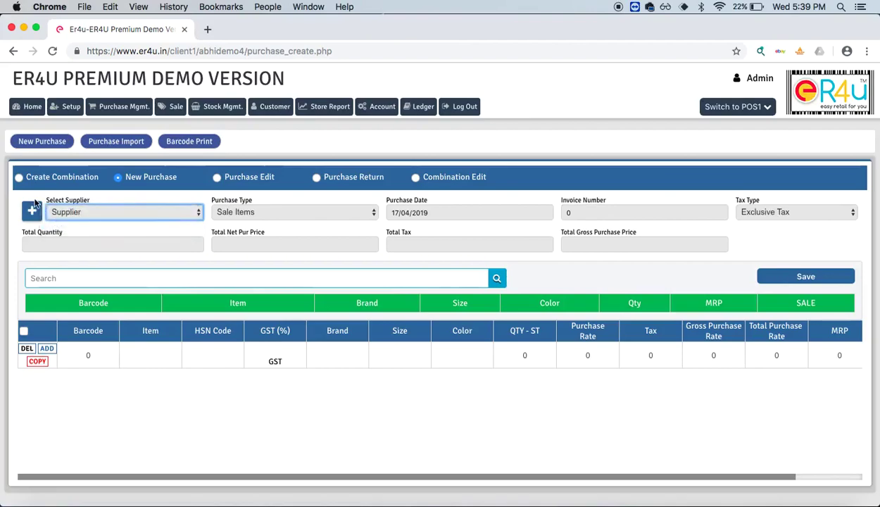
{"action": "left_click", "coordinate": [34, 209]}
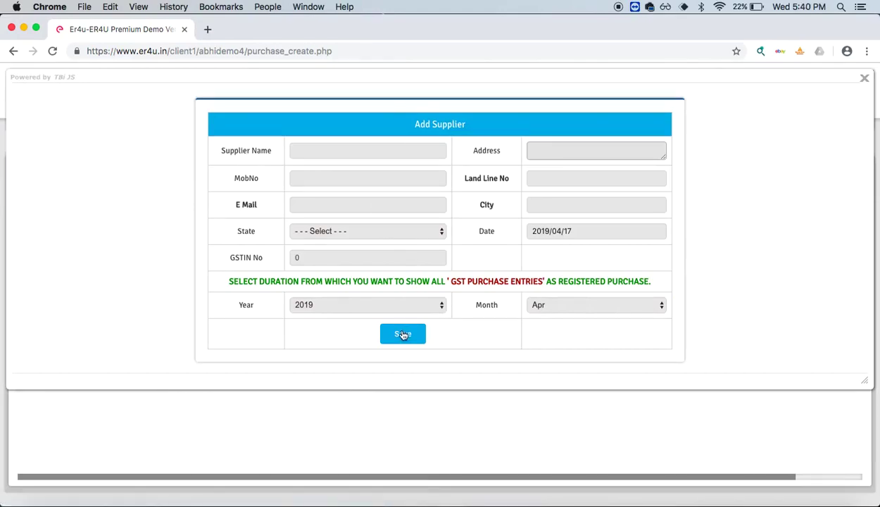
{"action": "left_click", "coordinate": [865, 78]}
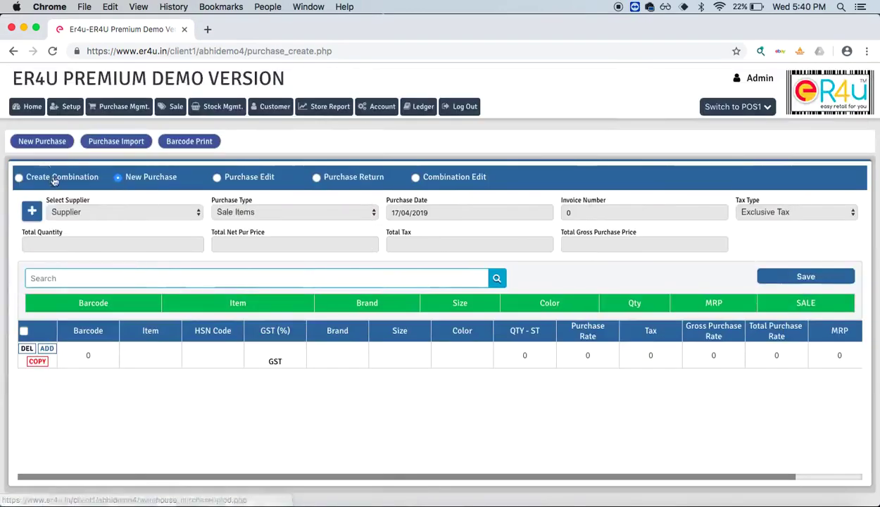
Step: Select Sharma & Sons as the supplier and set the invoice number to 11
{"action": "left_click", "coordinate": [76, 212]}
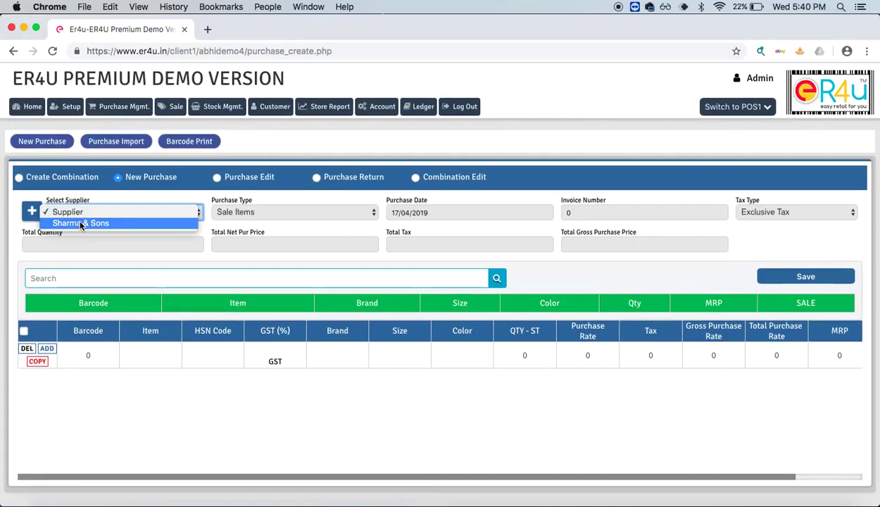
{"action": "left_click", "coordinate": [80, 224]}
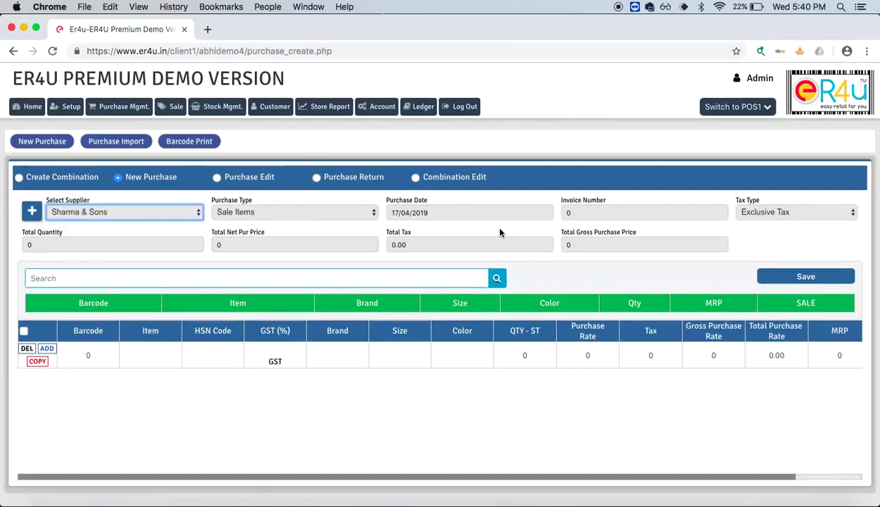
{"action": "left_click", "coordinate": [600, 209]}
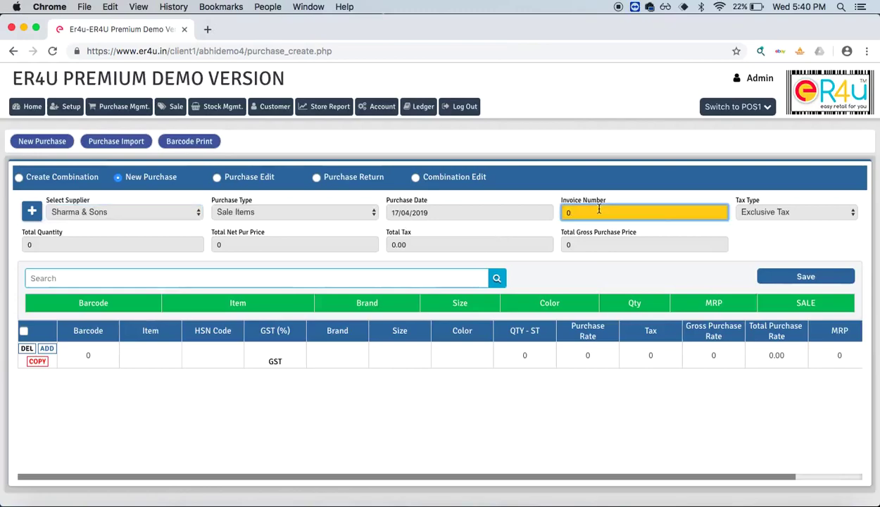
{"action": "key", "text": "BackSpace"}
{"action": "type", "text": "11"}
Step: Enter Levis Jeans as the item in the first purchase row, with HSN code 0 and 12% GST
{"action": "left_click", "coordinate": [105, 354]}
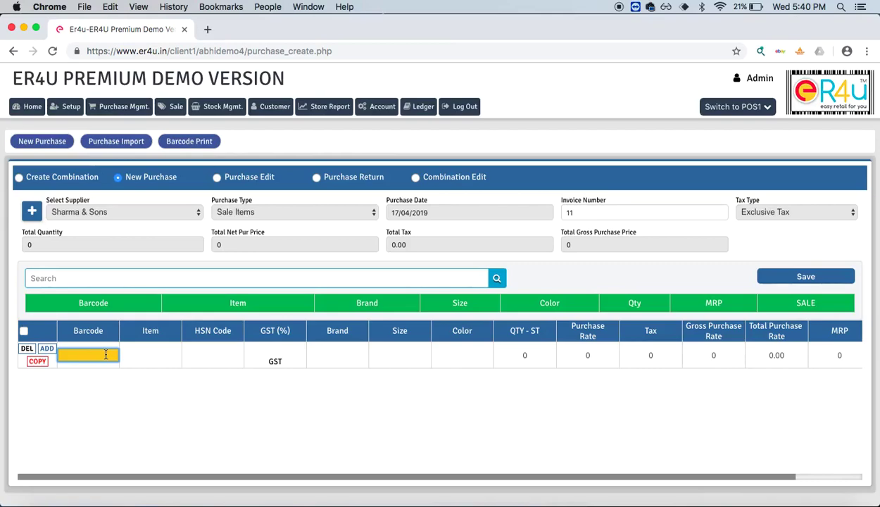
{"action": "key", "text": "Tab"}
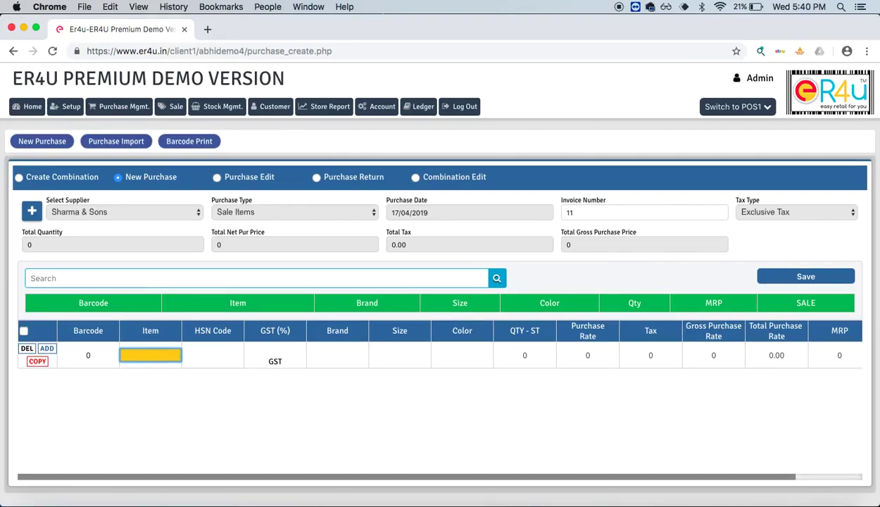
{"action": "type", "text": "Lev"}
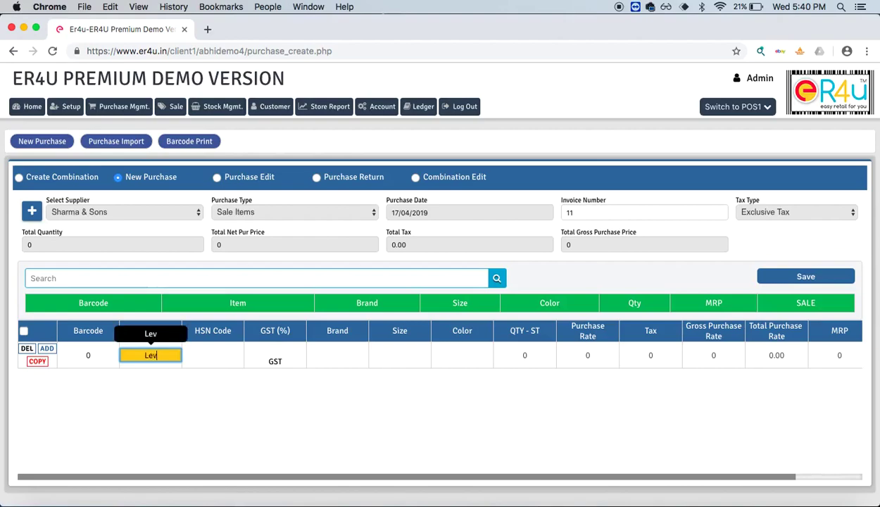
{"action": "type", "text": "is Jeans"}
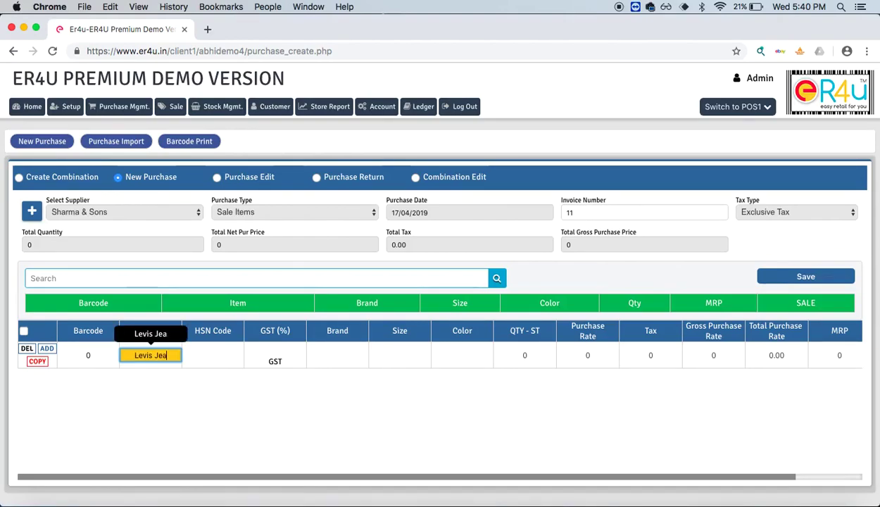
{"action": "left_click", "coordinate": [212, 355]}
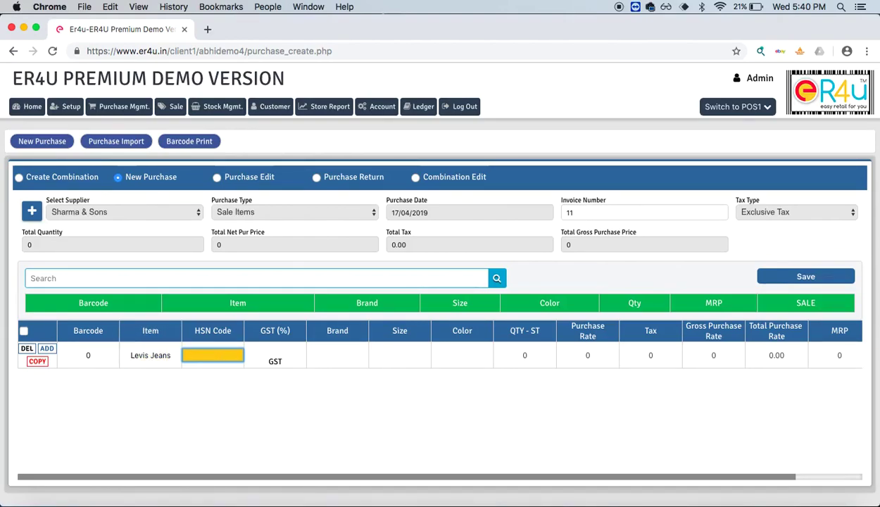
{"action": "left_click", "coordinate": [275, 350]}
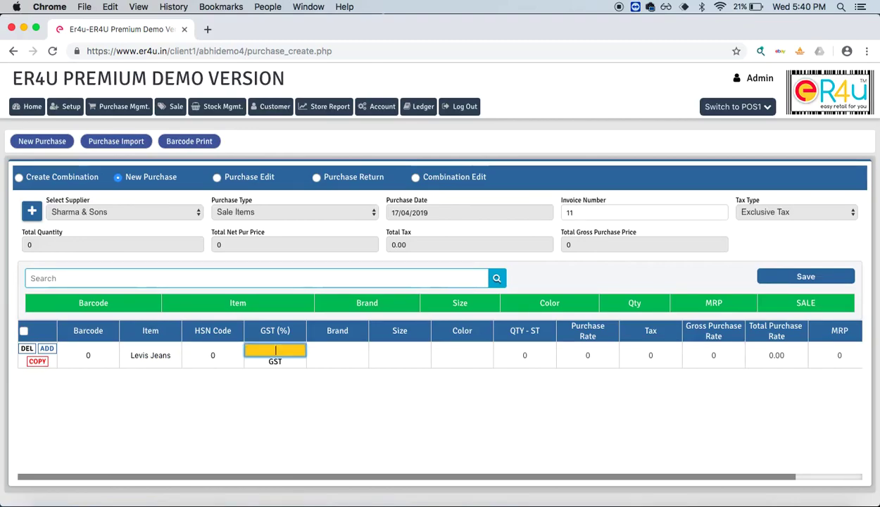
{"action": "type", "text": "12"}
Step: Set the Levis Jeans row's brand to Levis, size to 30 and color to black
{"action": "left_click", "coordinate": [338, 355]}
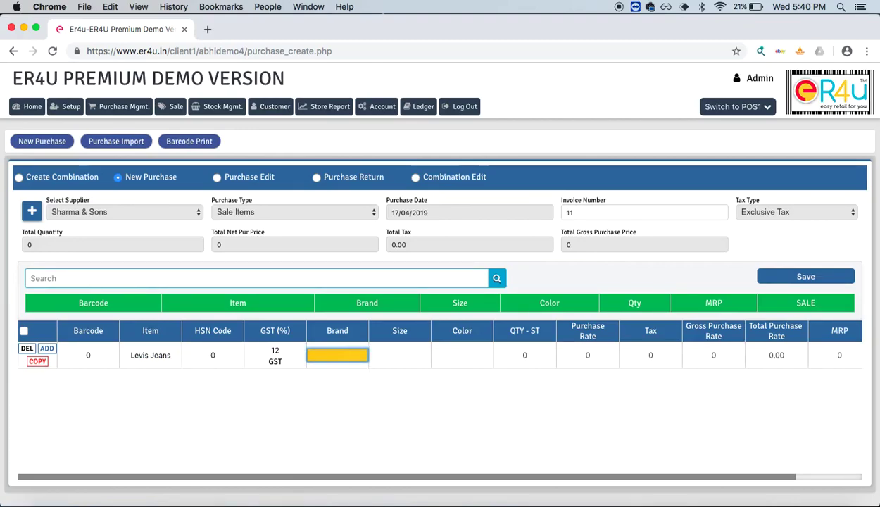
{"action": "type", "text": "Le"}
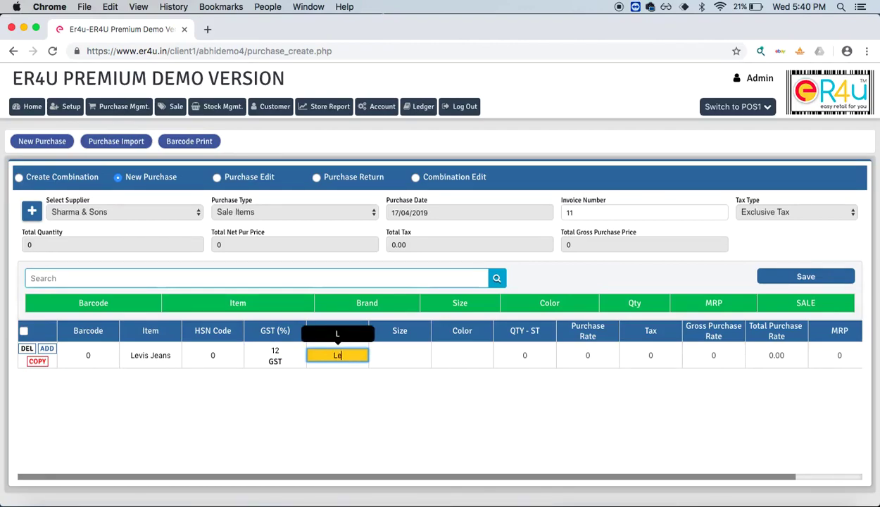
{"action": "type", "text": "vis"}
{"action": "key", "text": "Tab"}
{"action": "type", "text": "30"}
{"action": "key", "text": "Tab"}
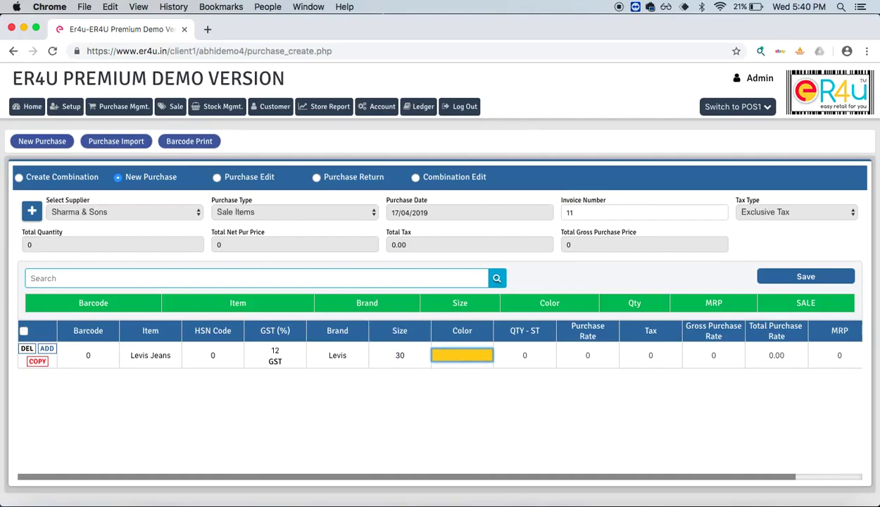
{"action": "type", "text": "black"}
Step: Set the Levis Jeans quantity to 30 and the purchase rate to 3000
{"action": "key", "text": "Tab"}
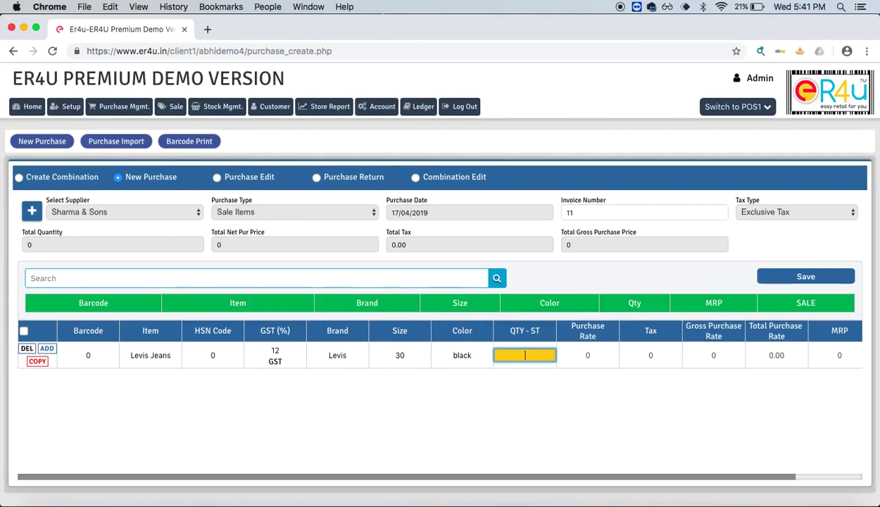
{"action": "type", "text": "30"}
{"action": "key", "text": "Tab"}
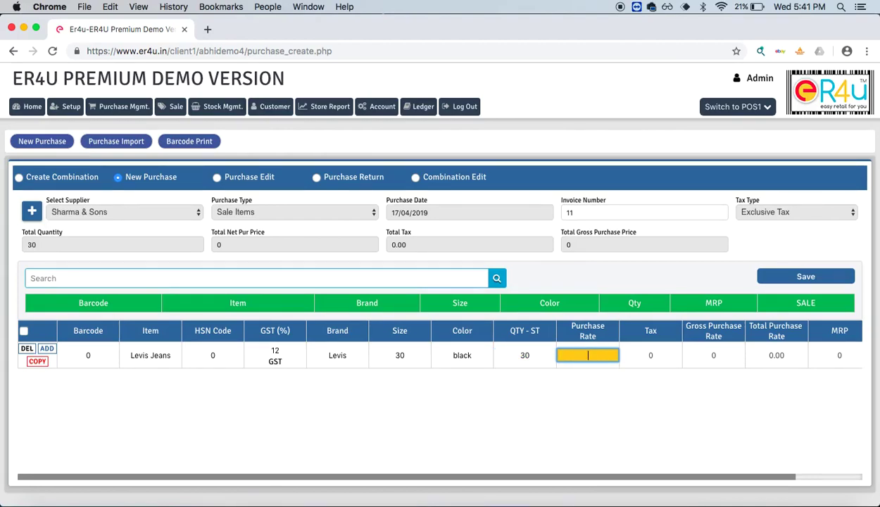
{"action": "type", "text": "3000"}
{"action": "key", "text": "Tab"}
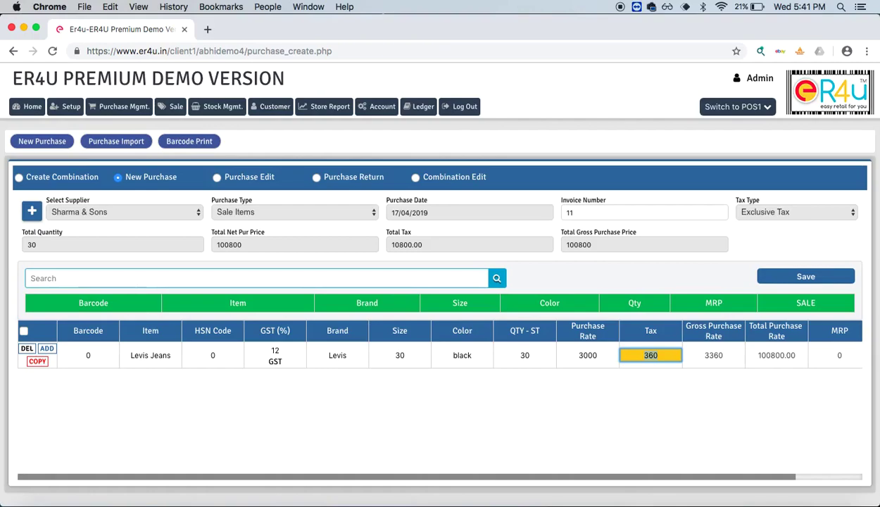
Step: Set the Levis Jeans MRP to 5000 and the sale price to 4800, completing the row
{"action": "key", "text": "Tab"}
{"action": "key", "text": "Tab"}
{"action": "key", "text": "Tab"}
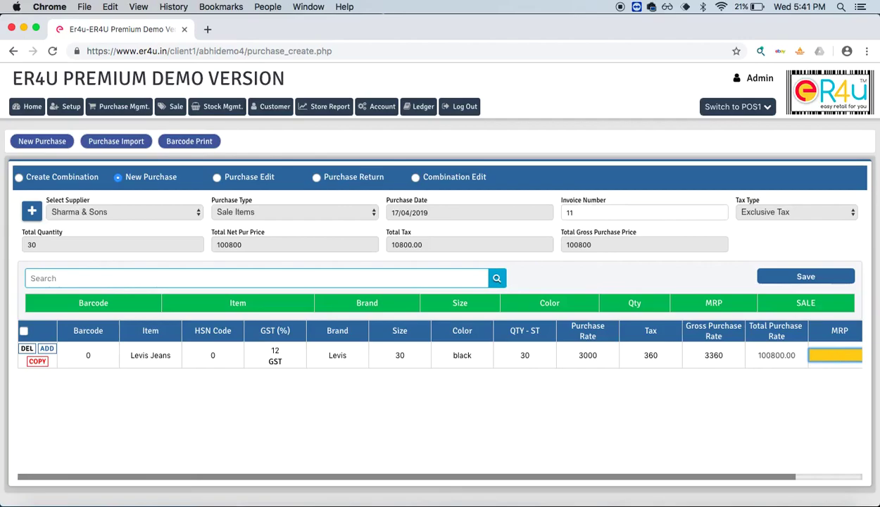
{"action": "type", "text": "5000"}
{"action": "key", "text": "Tab"}
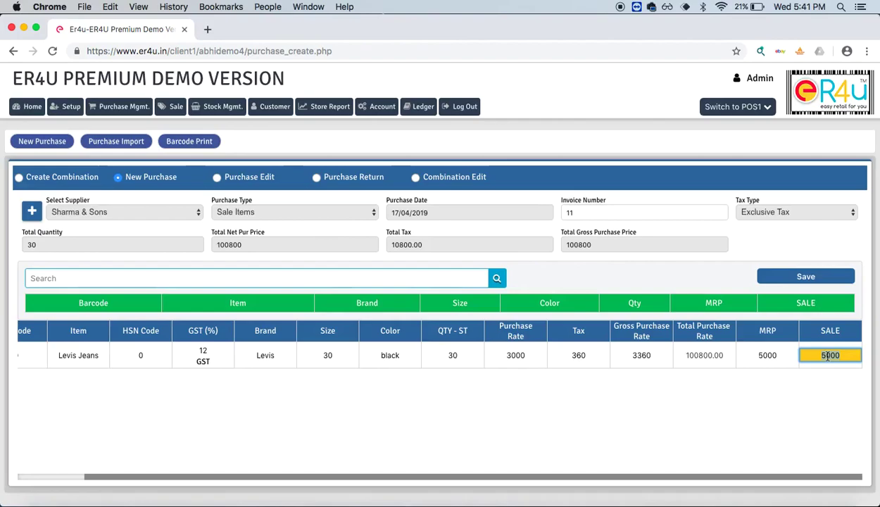
{"action": "type", "text": "4800"}
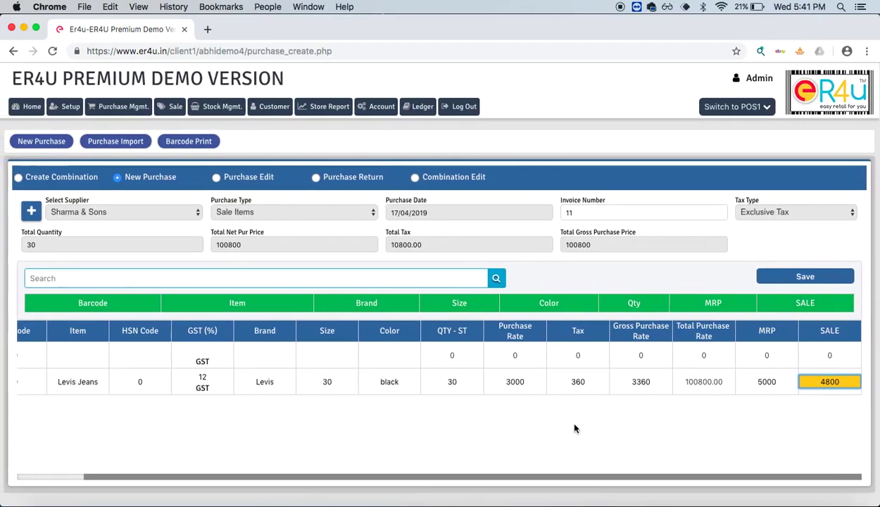
Step: Save the Levis Jeans purchase and generate its barcode labels with the quick print option
{"action": "scroll", "coordinate": [574, 428], "scroll_direction": "left", "scroll_amount": 10}
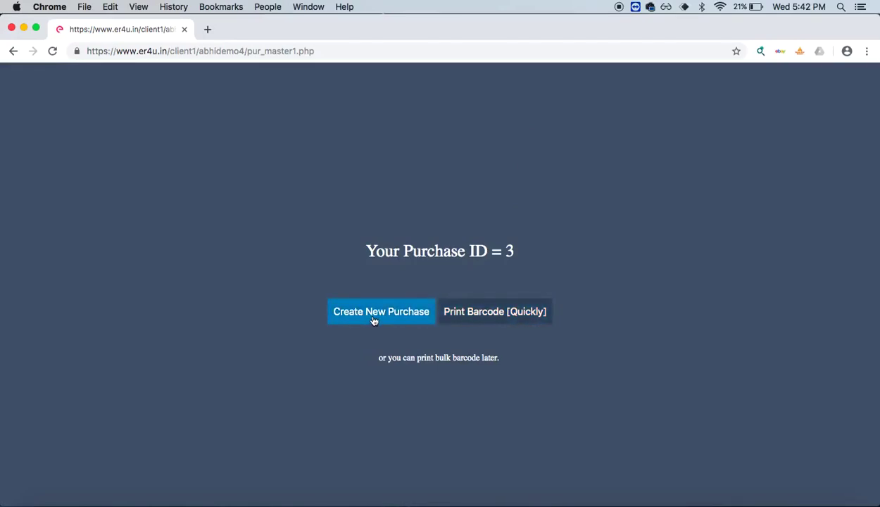
{"action": "left_click", "coordinate": [497, 318]}
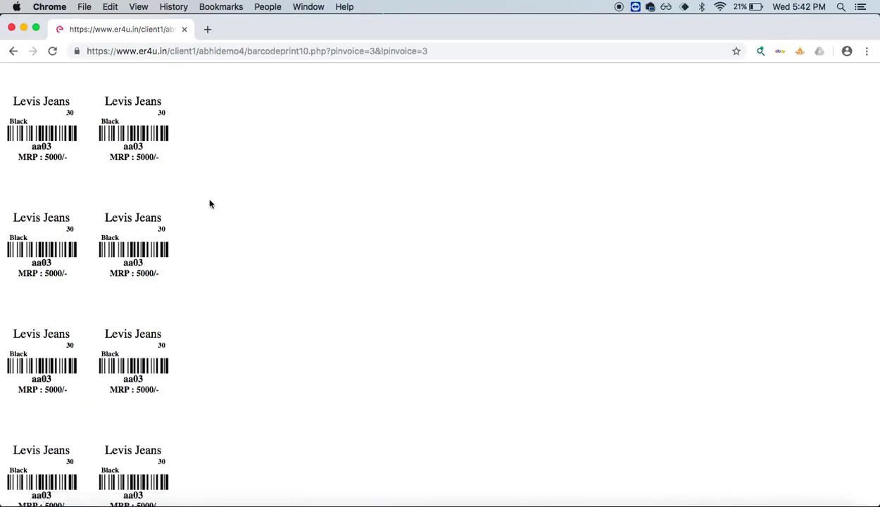
Step: Start another new purchase from supplier Sharma & Sons with invoice number 23
{"action": "double_click", "coordinate": [130, 105]}
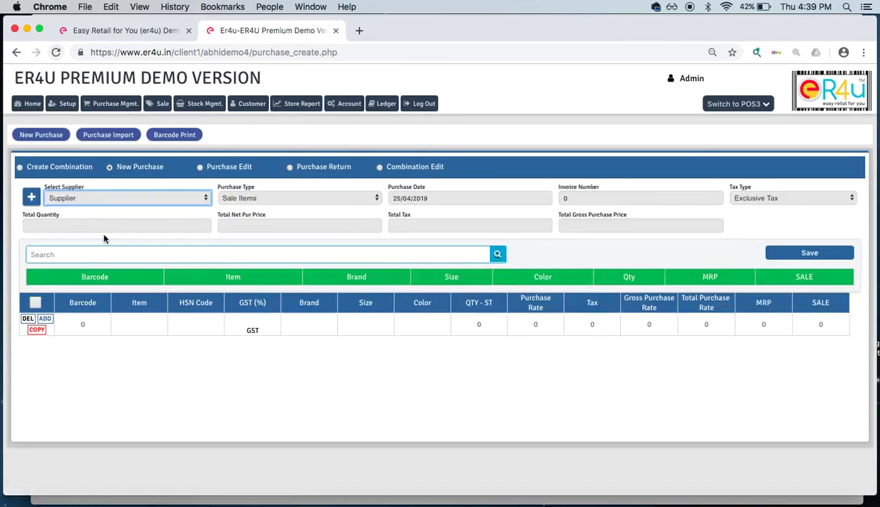
{"action": "left_click", "coordinate": [120, 198]}
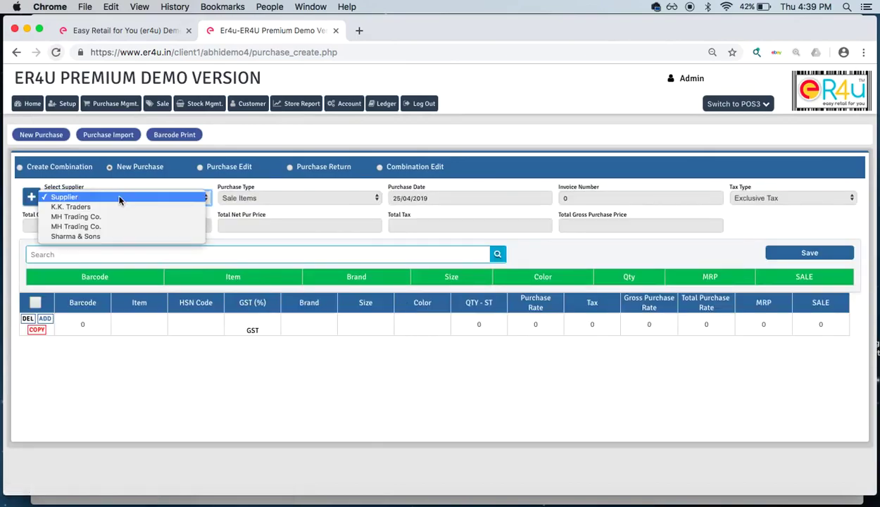
{"action": "left_click", "coordinate": [127, 236]}
{"action": "left_click", "coordinate": [620, 200]}
{"action": "key", "text": "BackSpace"}
{"action": "type", "text": "23"}
Step: Enter shoes as the item in the first row, with HSN code 0 and 12% GST
{"action": "left_click", "coordinate": [91, 323]}
{"action": "key", "text": "Tab"}
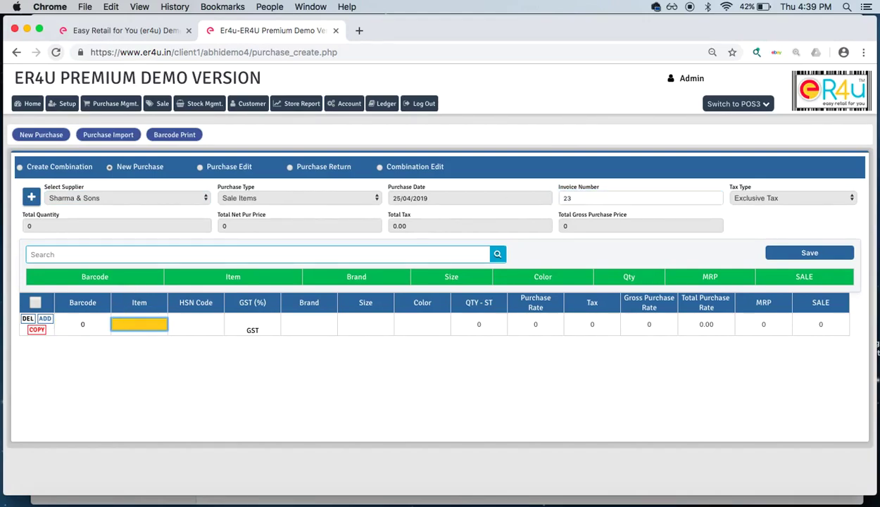
{"action": "type", "text": "shoes"}
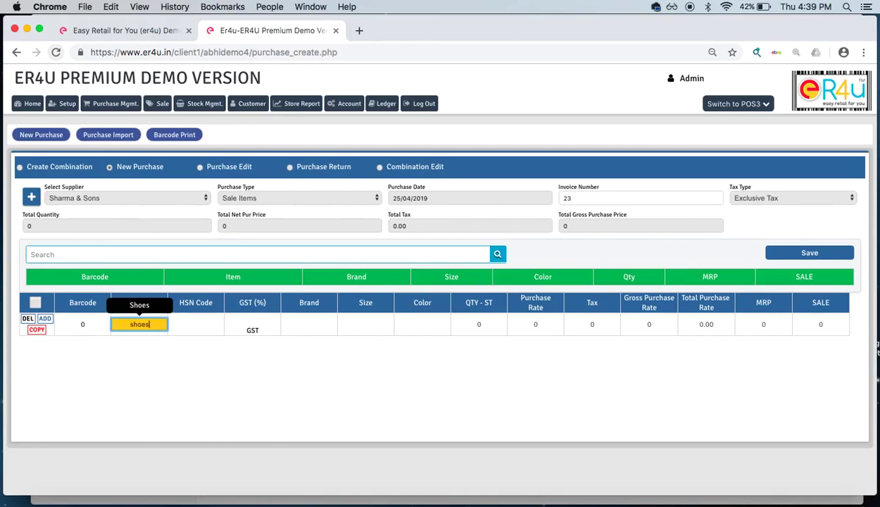
{"action": "key", "text": "Tab"}
{"action": "type", "text": "0"}
{"action": "key", "text": "Tab"}
{"action": "type", "text": "12"}
{"action": "key", "text": "Tab"}
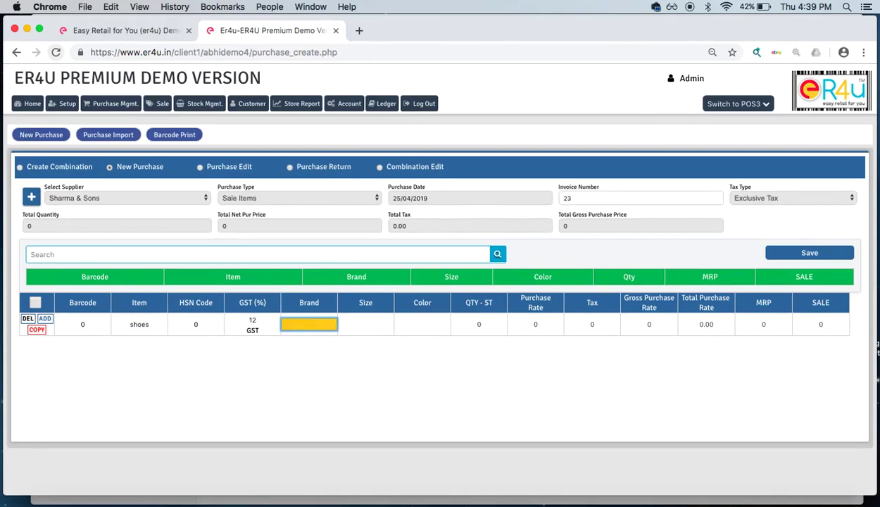
Step: Set the shoes row's brand to Fila, size to 7 and color to white
{"action": "type", "text": "Fila"}
{"action": "key", "text": "Tab"}
{"action": "type", "text": "7"}
{"action": "key", "text": "Tab"}
{"action": "type", "text": "white"}
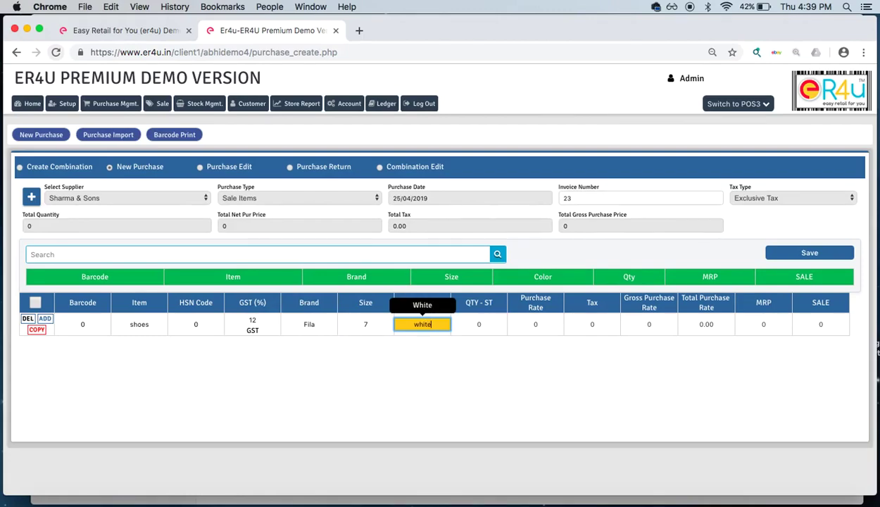
Step: Set the shoes quantity to 10 and the purchase rate to 2000
{"action": "key", "text": "Tab"}
{"action": "type", "text": "10"}
{"action": "key", "text": "Tab"}
{"action": "type", "text": "2000"}
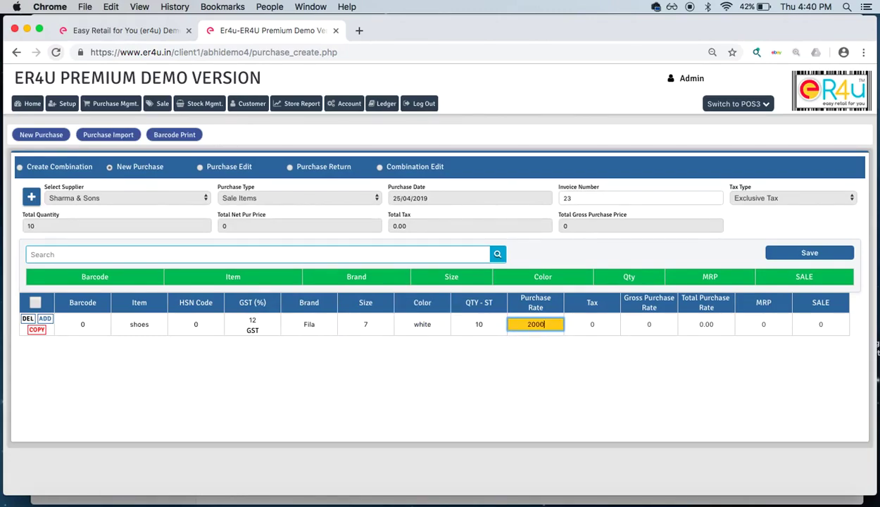
Step: Set the shoes MRP to 3000 and duplicate the shoes row
{"action": "key", "text": "Tab"}
{"action": "key", "text": "Tab"}
{"action": "key", "text": "Tab"}
{"action": "type", "text": "3000"}
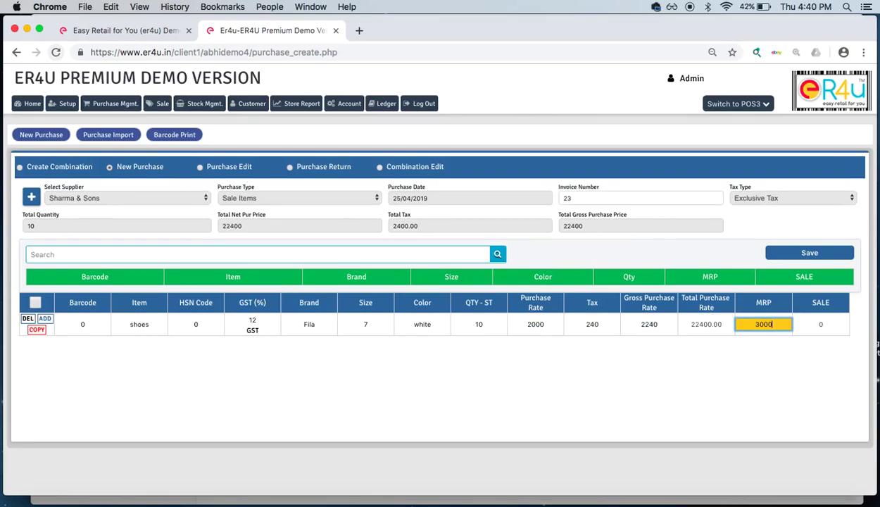
{"action": "key", "text": "Tab"}
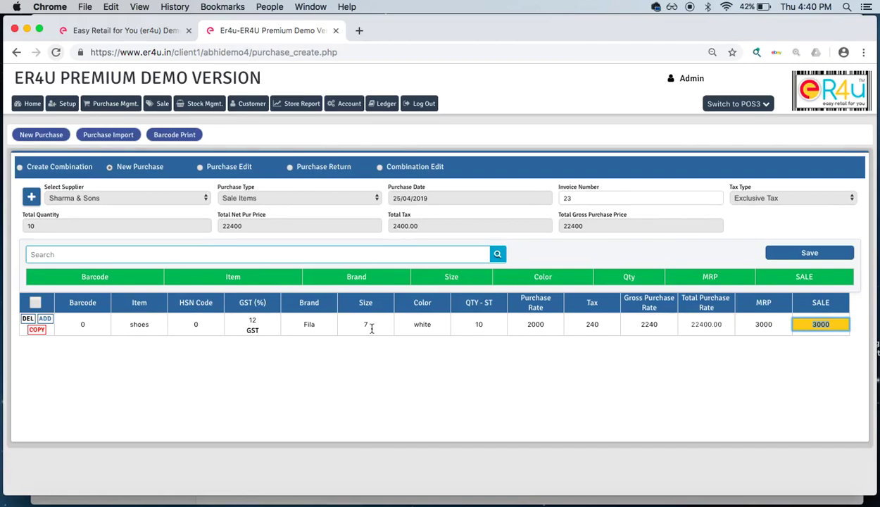
{"action": "left_click", "coordinate": [37, 330]}
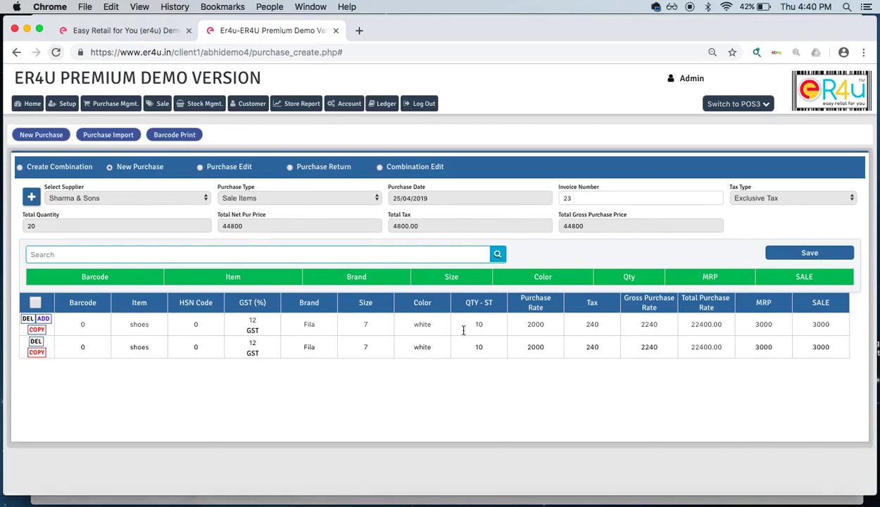
Step: Set the size of the upper shoes row to 8, keeping its color white
{"action": "left_click", "coordinate": [375, 324]}
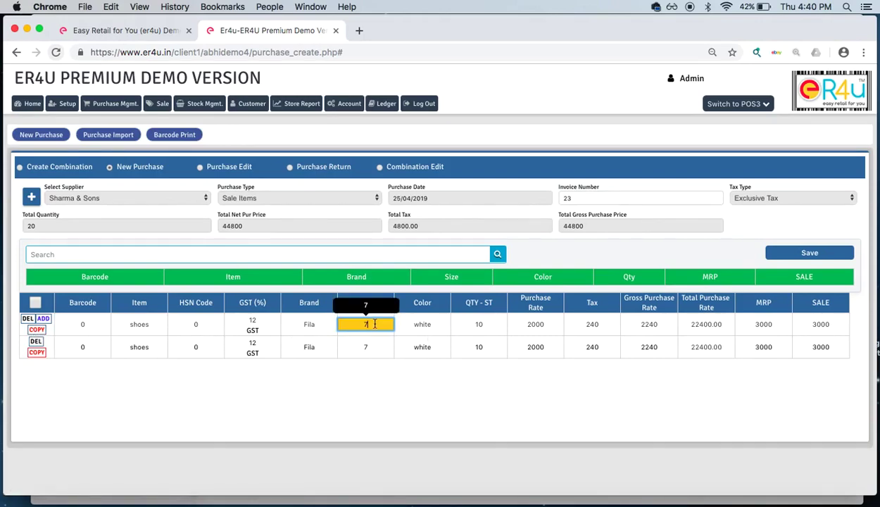
{"action": "key", "text": "BackSpace"}
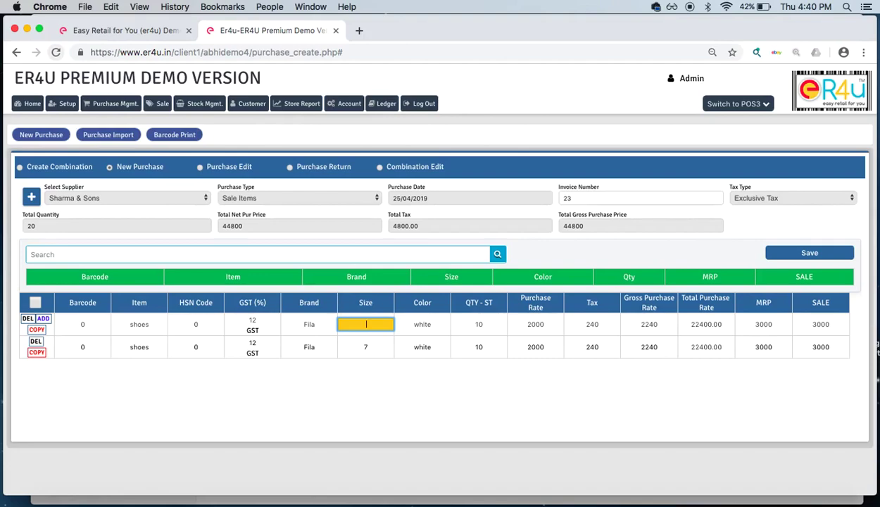
{"action": "type", "text": "8"}
{"action": "left_click", "coordinate": [422, 324]}
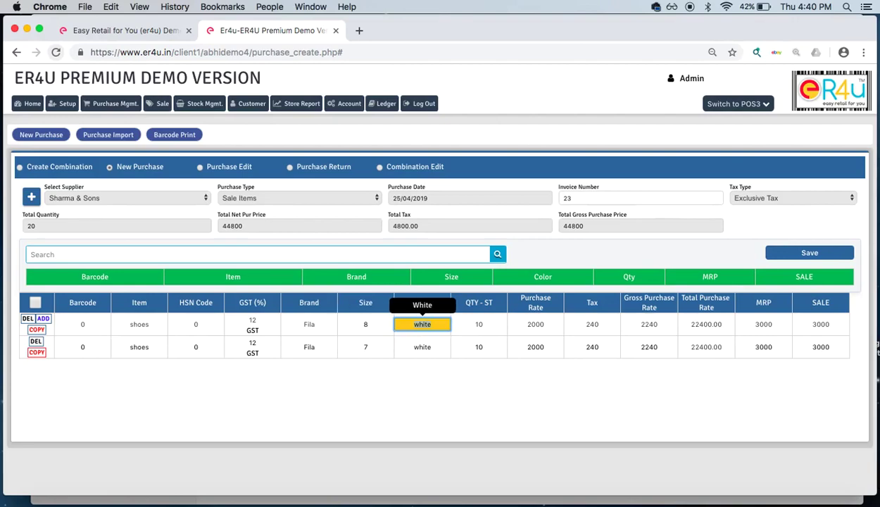
{"action": "left_click", "coordinate": [52, 389]}
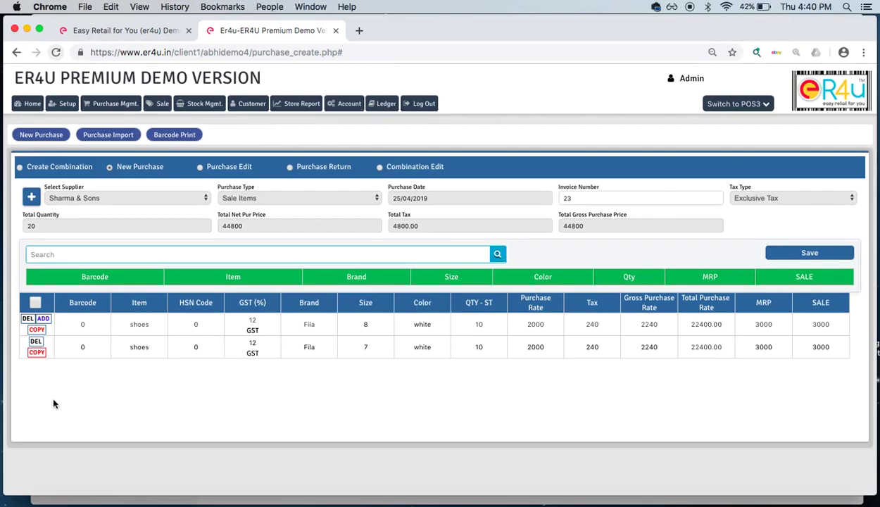
Step: Add a new item row for jackets with HSN code 0 and 12% GST
{"action": "left_click", "coordinate": [43, 319]}
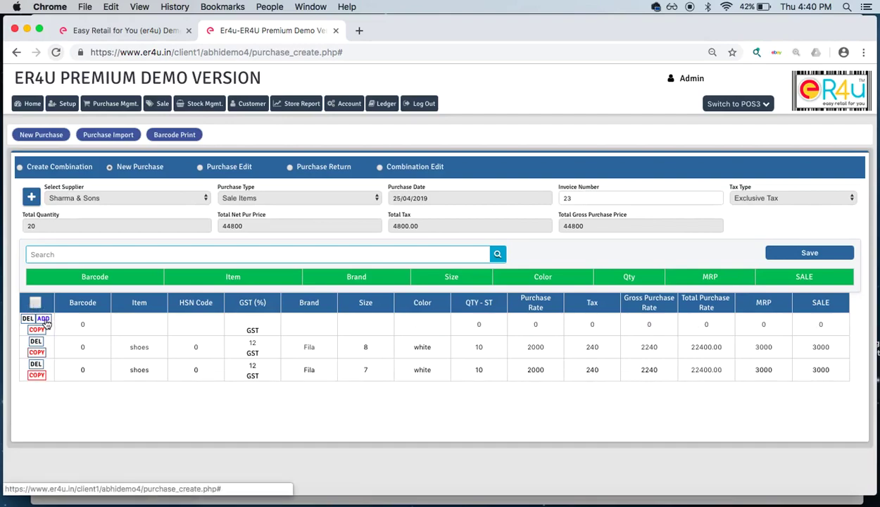
{"action": "left_click", "coordinate": [133, 325]}
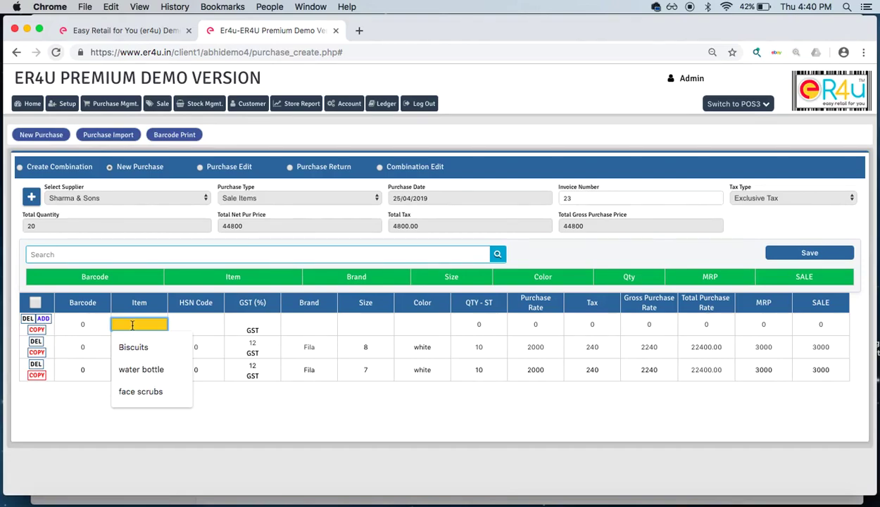
{"action": "type", "text": "jackets"}
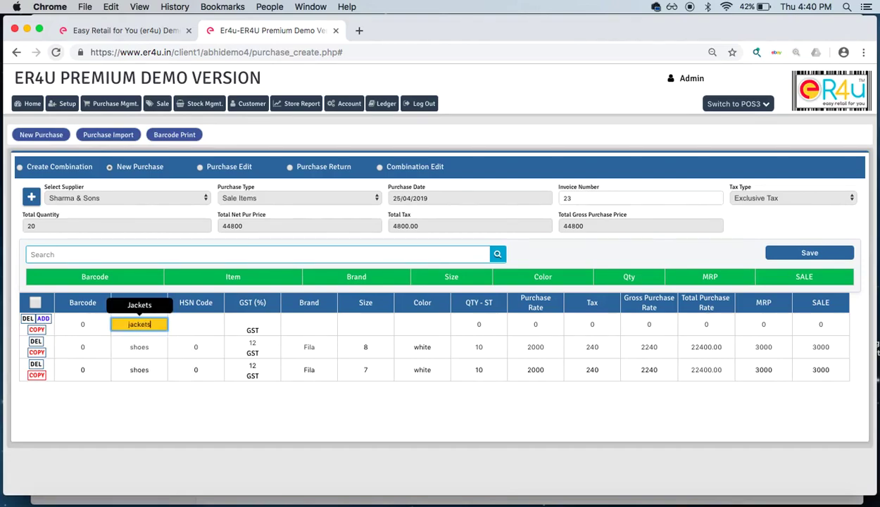
{"action": "left_click", "coordinate": [196, 324]}
{"action": "left_click", "coordinate": [253, 320]}
{"action": "type", "text": "12"}
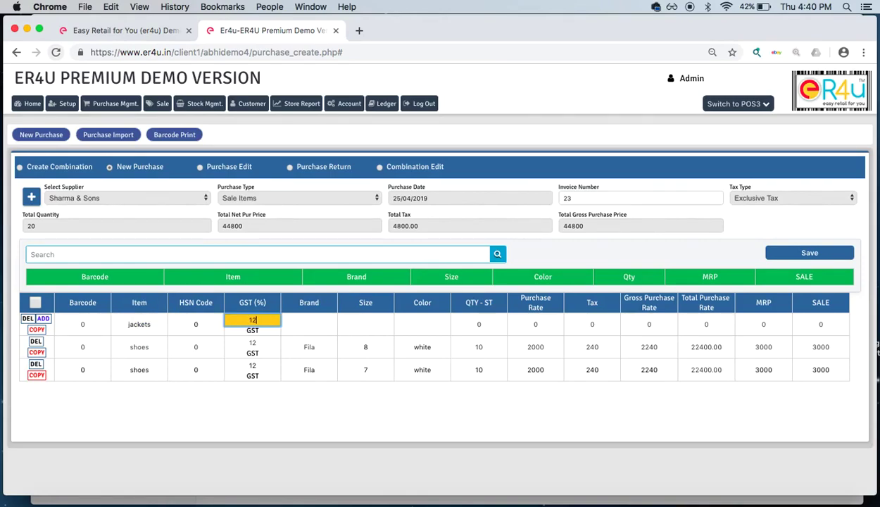
{"action": "key", "text": "Tab"}
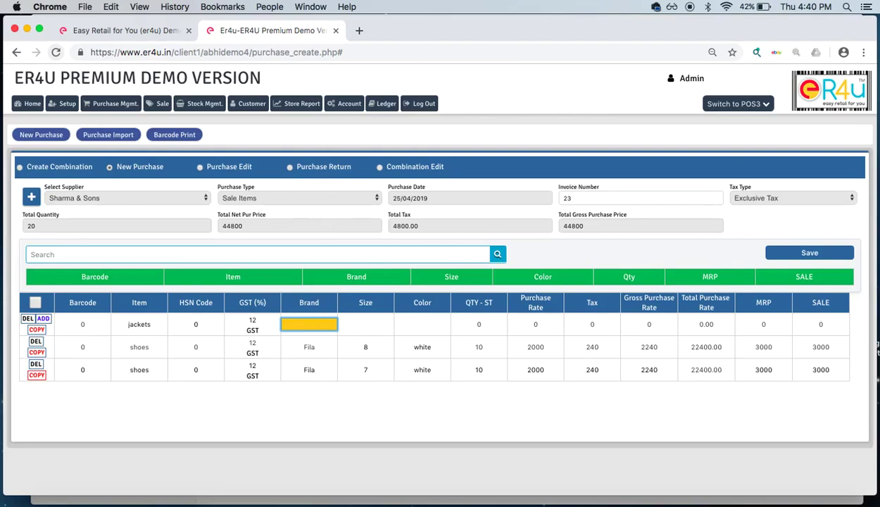
Step: Set the jackets row's brand to FMJ, size to L and color to brown
{"action": "type", "text": "FMJ"}
{"action": "key", "text": "Tab"}
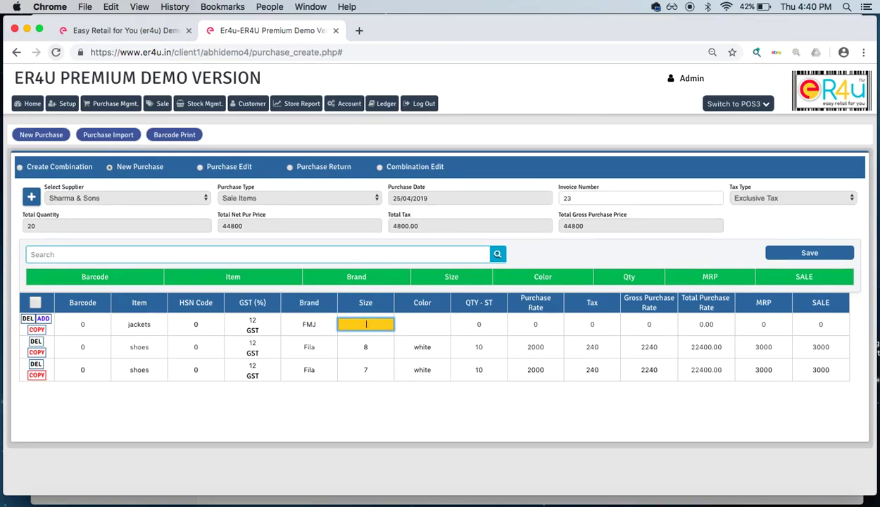
{"action": "type", "text": "L"}
{"action": "key", "text": "Tab"}
{"action": "type", "text": "brown"}
{"action": "key", "text": "Tab"}
Step: Set the jackets quantity to 5, the purchase rate to 3000 and the MRP to 4000
{"action": "type", "text": "5"}
{"action": "key", "text": "Tab"}
{"action": "type", "text": "3000"}
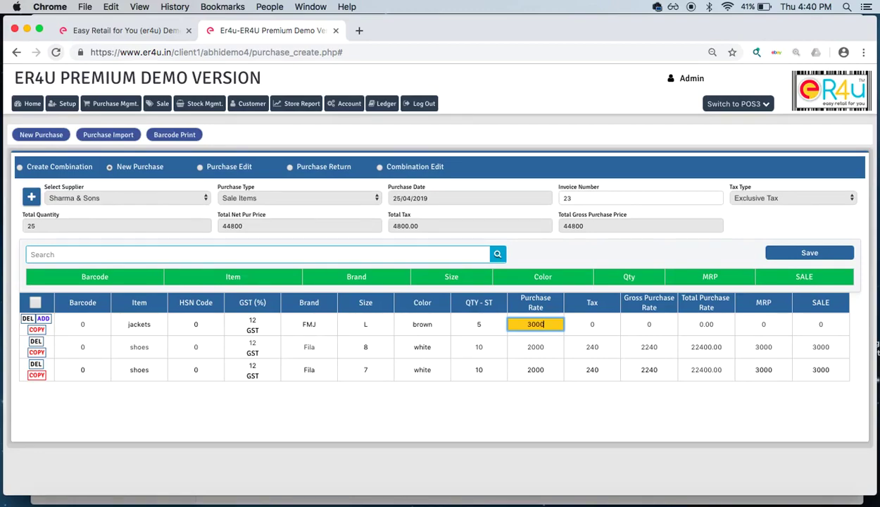
{"action": "key", "text": "Tab"}
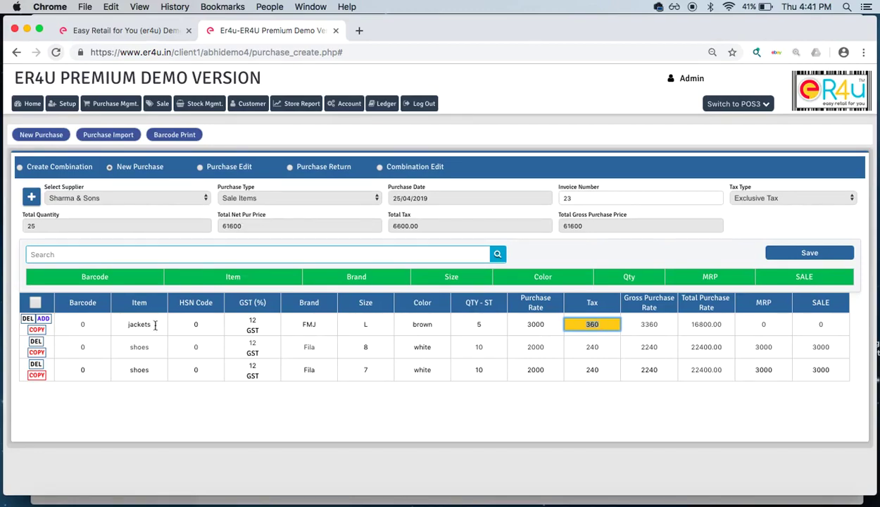
{"action": "left_click", "coordinate": [767, 319]}
{"action": "left_click", "coordinate": [766, 323]}
{"action": "type", "text": "4000"}
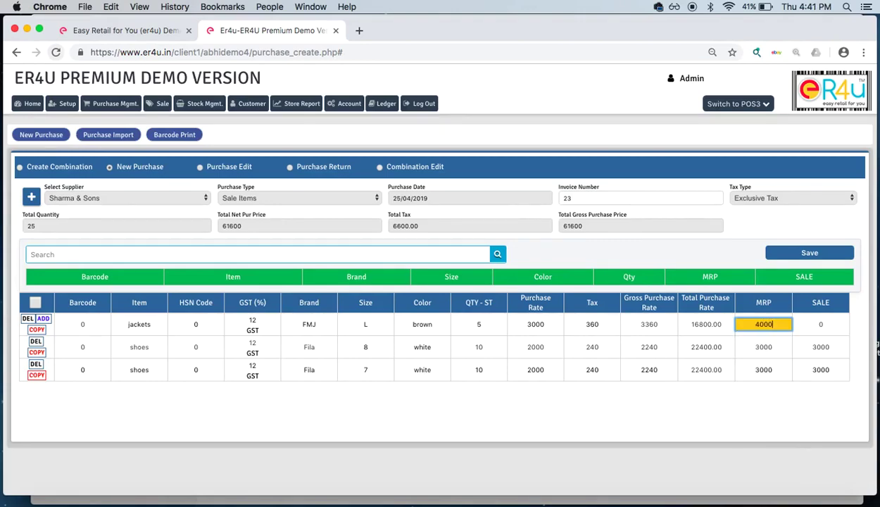
{"action": "key", "text": "Tab"}
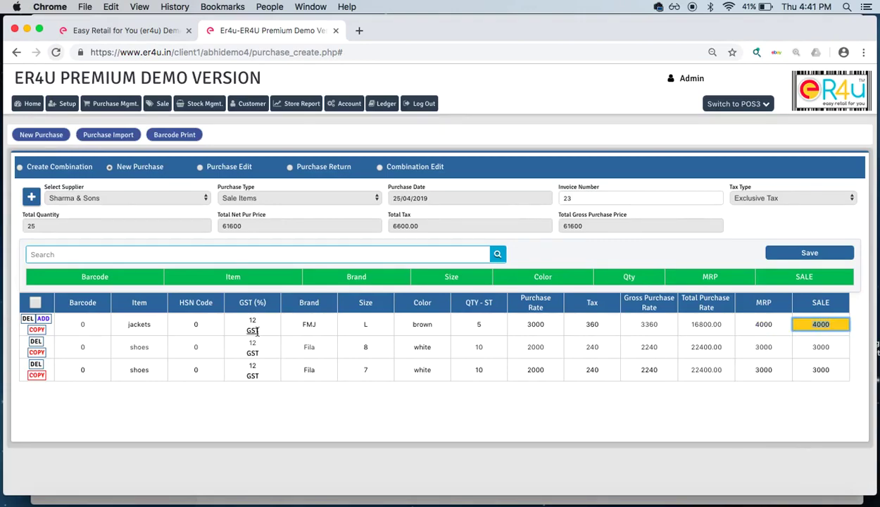
Step: Enter FMJ123 as the custom barcode of the jackets row
{"action": "left_click", "coordinate": [91, 324]}
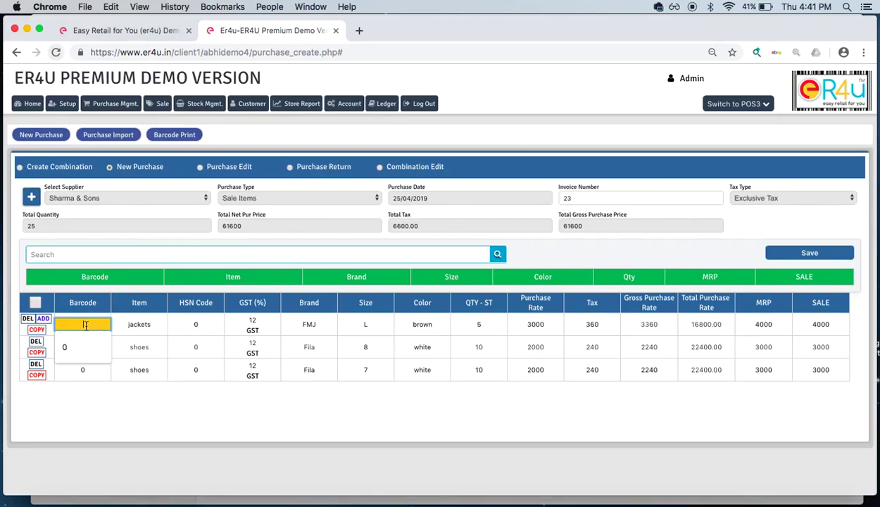
{"action": "type", "text": "FMJ"}
{"action": "type", "text": "!@#"}
{"action": "key", "text": "BackSpace"}
{"action": "key", "text": "BackSpace"}
{"action": "key", "text": "BackSpace"}
{"action": "key", "text": "BackSpace"}
{"action": "type", "text": "J123"}
Step: Add another item row for T-shirt with HSN code 0
{"action": "left_click", "coordinate": [43, 319]}
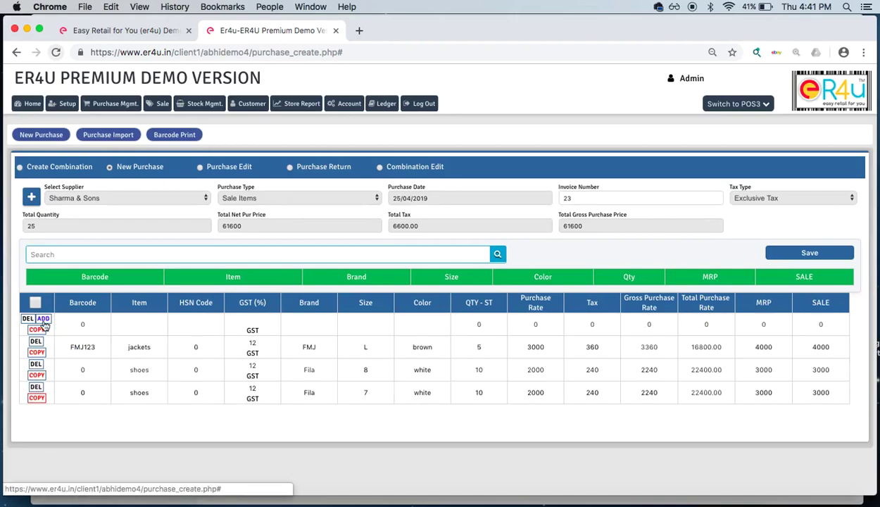
{"action": "left_click", "coordinate": [136, 323]}
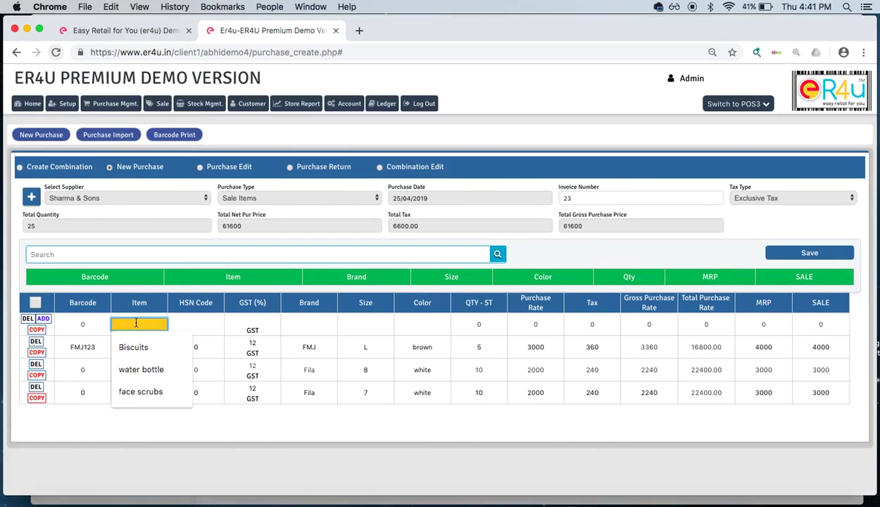
{"action": "type", "text": "T-"}
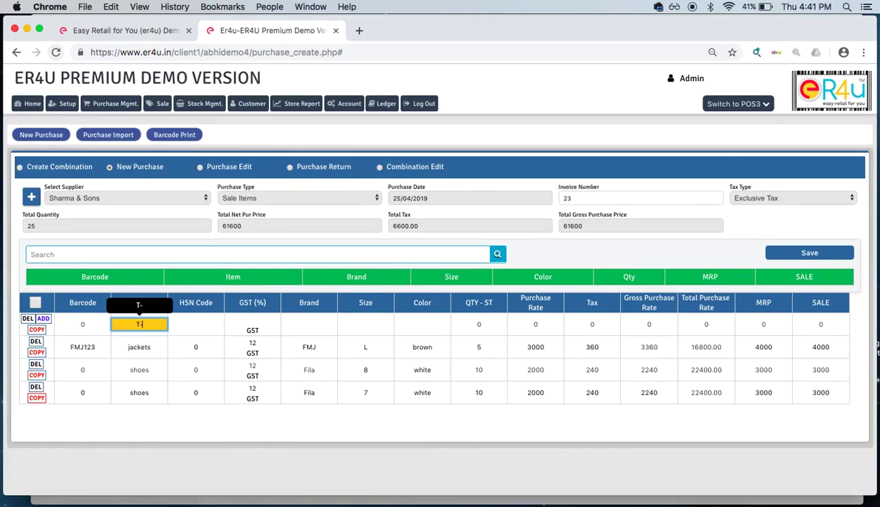
{"action": "type", "text": "shirt"}
{"action": "key", "text": "Tab"}
{"action": "key", "text": "Tab"}
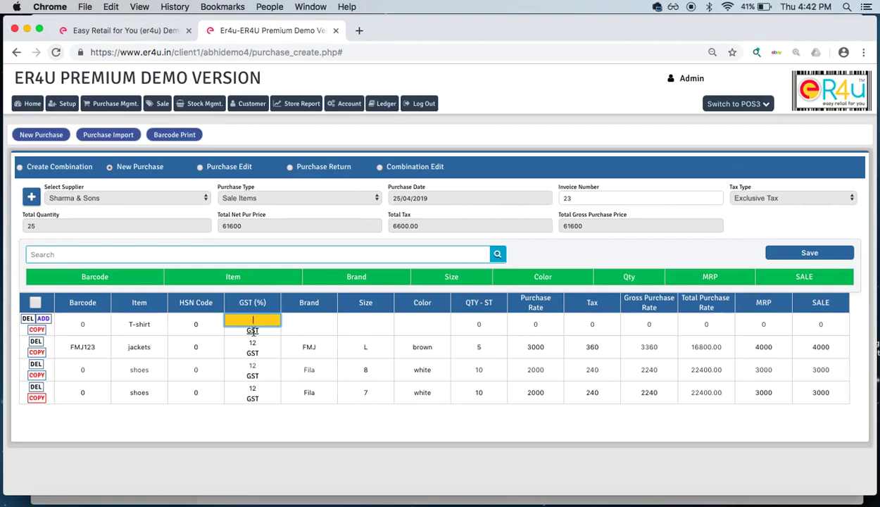
Step: In the T-shirt row's GST settings, define the first price slab from 0 to 500 with 5% IGST
{"action": "left_click", "coordinate": [252, 331]}
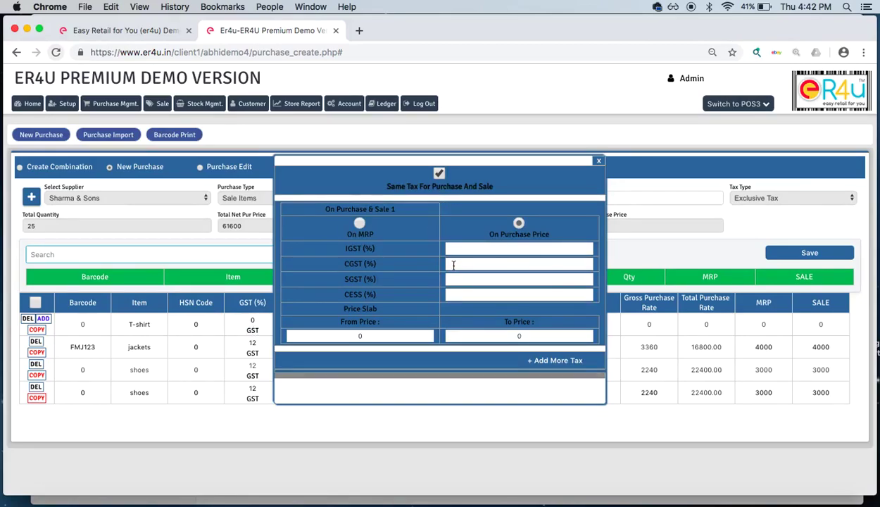
{"action": "left_click", "coordinate": [387, 336]}
{"action": "key", "text": "Tab"}
{"action": "type", "text": "500"}
{"action": "left_click", "coordinate": [534, 251]}
{"action": "type", "text": "5"}
{"action": "key", "text": "Tab"}
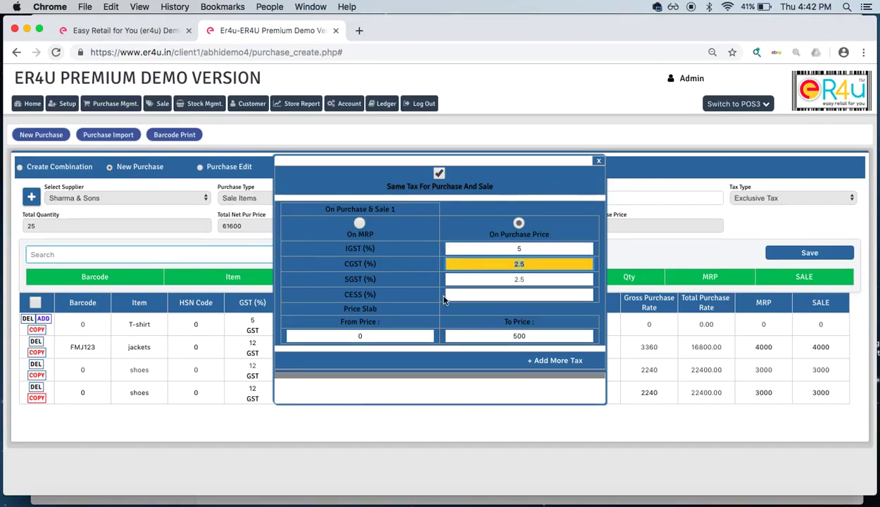
Step: Add a second tax slab for the T-shirt covering prices from 500 to 1000
{"action": "left_click", "coordinate": [544, 361]}
{"action": "scroll", "coordinate": [429, 316], "scroll_direction": "down", "scroll_amount": 4}
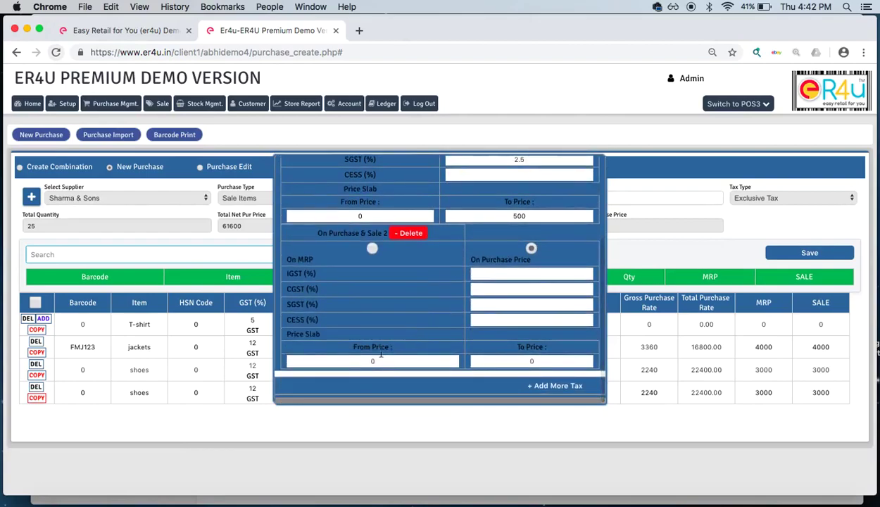
{"action": "left_click", "coordinate": [386, 361]}
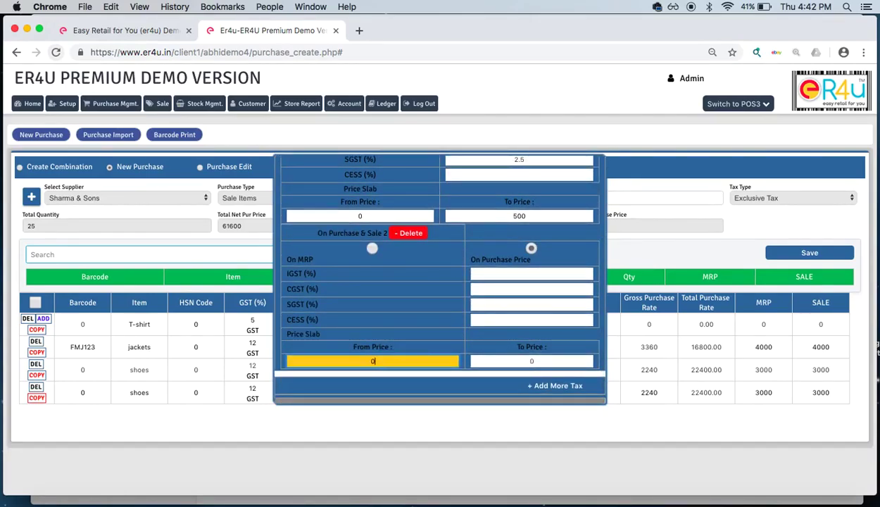
{"action": "key", "text": "BackSpace"}
{"action": "type", "text": "500"}
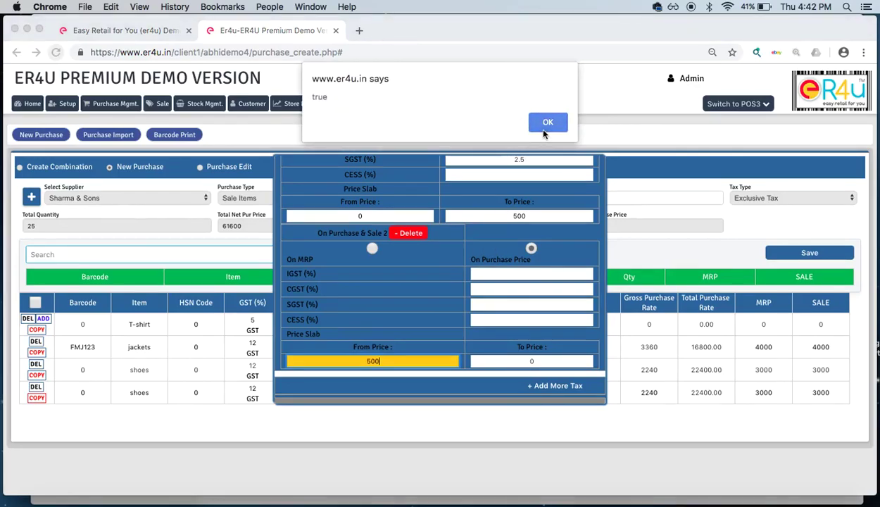
{"action": "left_click", "coordinate": [530, 126]}
{"action": "key", "text": "BackSpace"}
{"action": "type", "text": "1"}
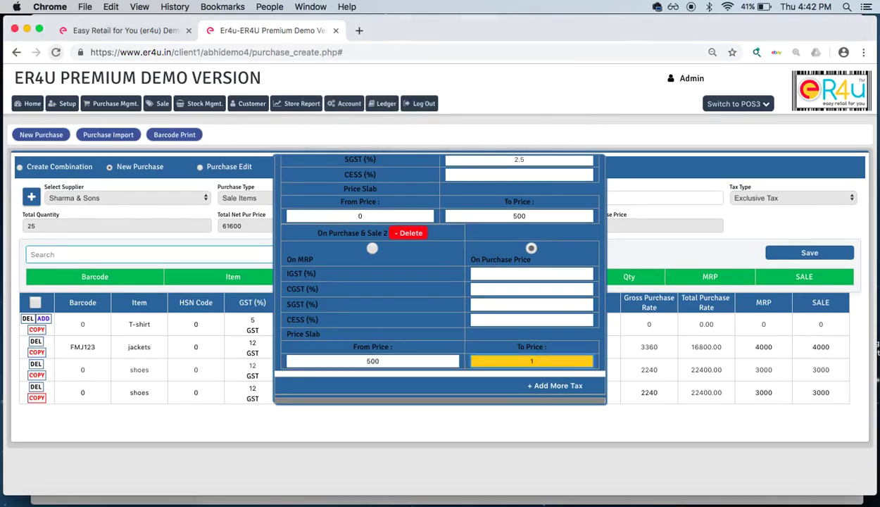
{"action": "type", "text": "000"}
Step: Set the second slab's IGST to 12% and close the tax settings
{"action": "left_click", "coordinate": [563, 275]}
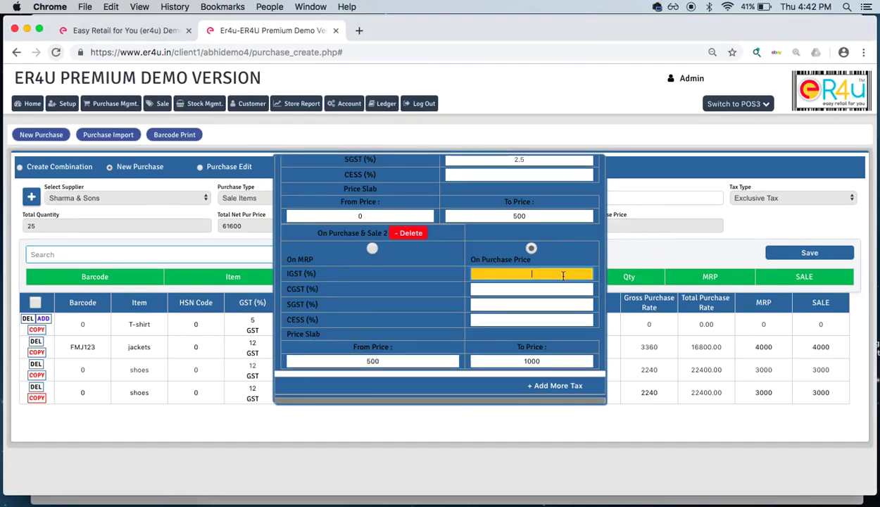
{"action": "type", "text": "12"}
{"action": "key", "text": "Tab"}
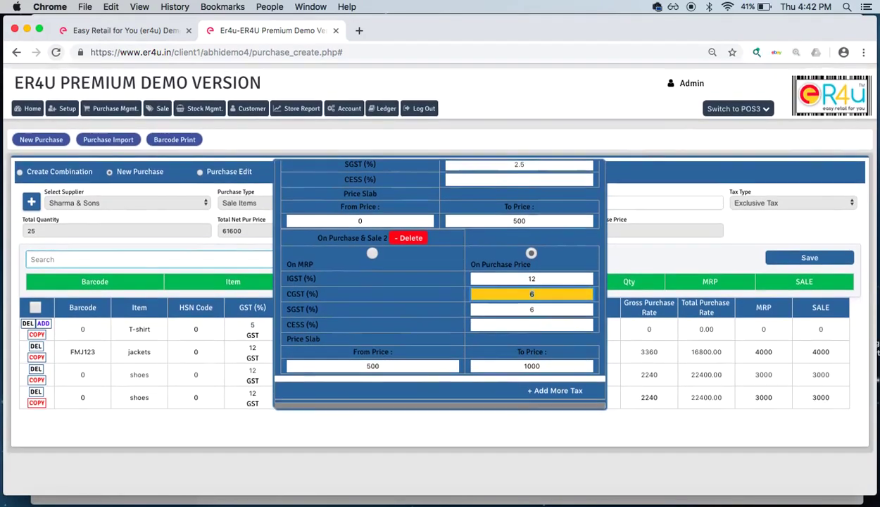
{"action": "scroll", "coordinate": [487, 247], "scroll_direction": "up", "scroll_amount": 5}
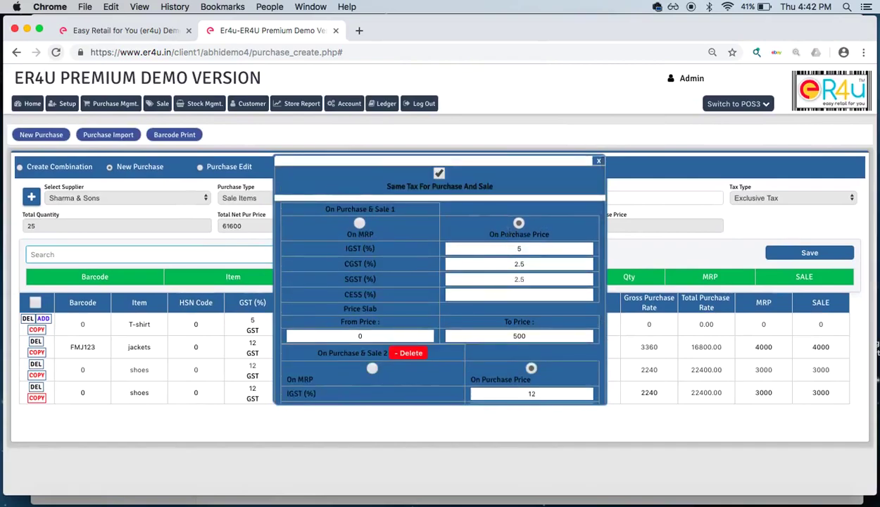
{"action": "left_click", "coordinate": [599, 164]}
Step: Set the T-shirt row's brand to Denim, size to m and color to white
{"action": "left_click", "coordinate": [303, 321]}
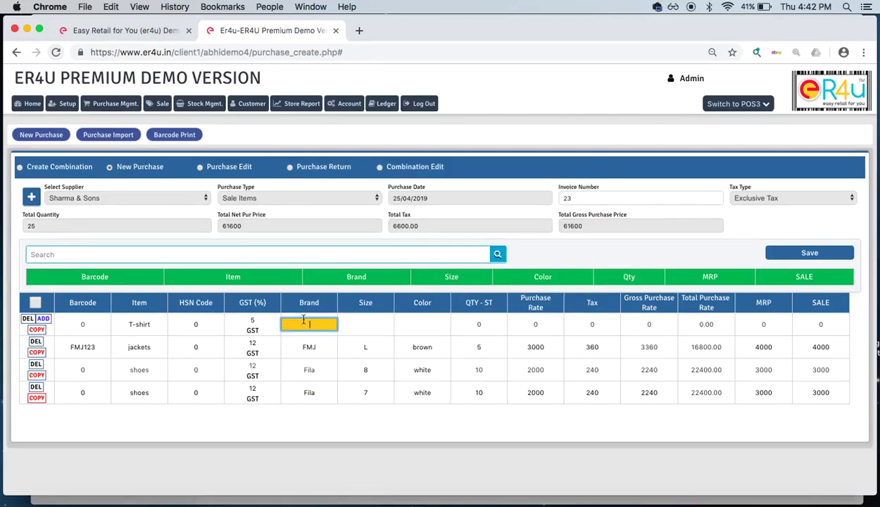
{"action": "type", "text": "Denim"}
{"action": "key", "text": "Tab"}
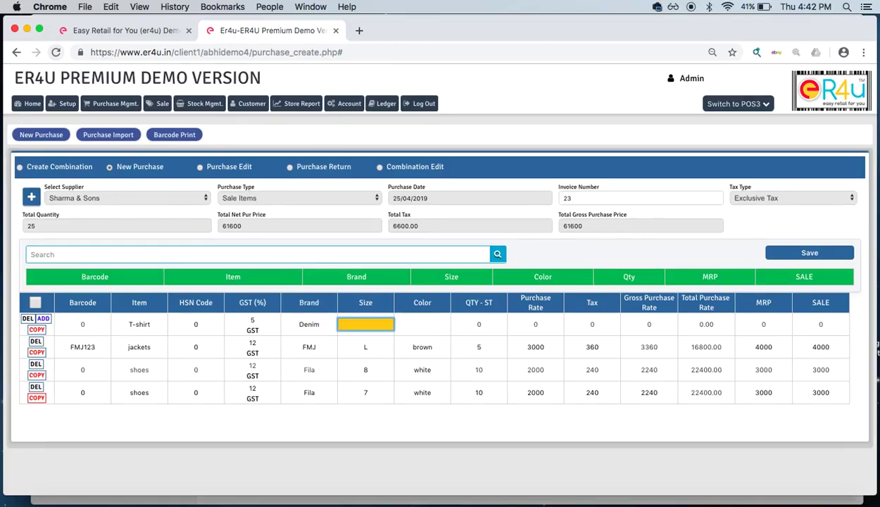
{"action": "type", "text": "m"}
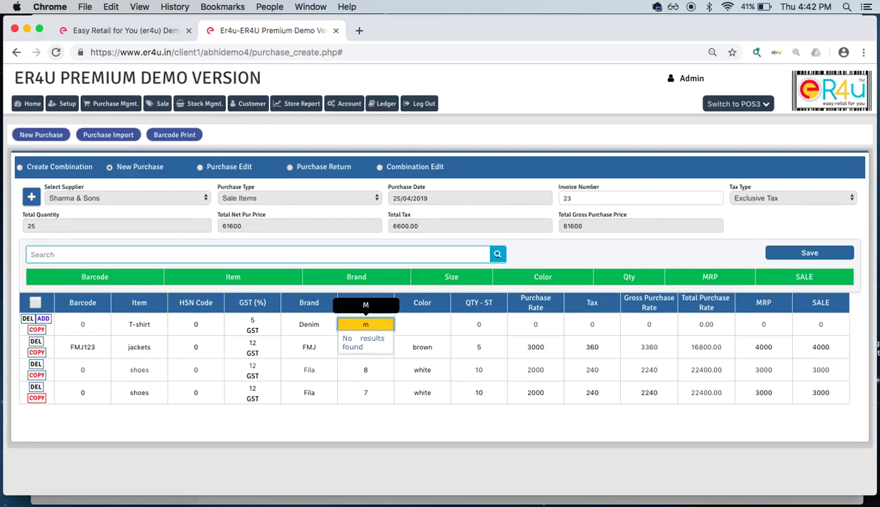
{"action": "key", "text": "Tab"}
{"action": "type", "text": "white"}
{"action": "key", "text": "Tab"}
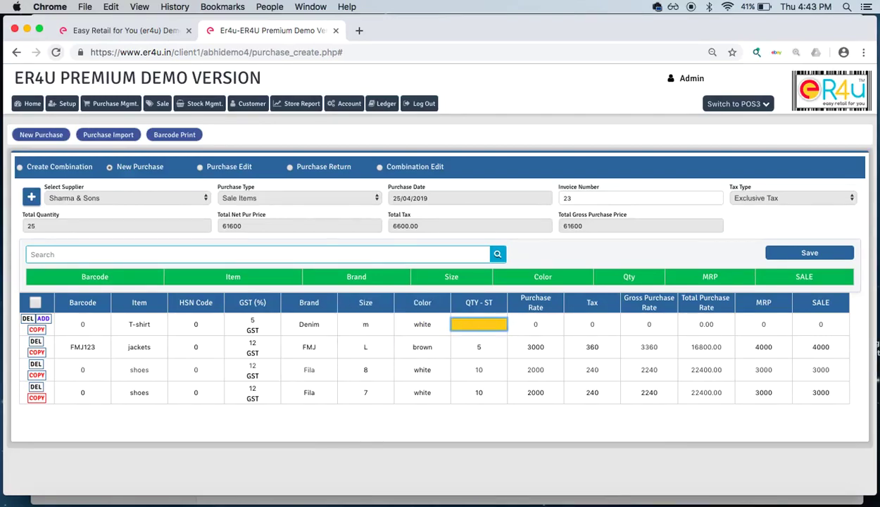
Step: Set the T-shirt quantity to 5 and the purchase rate to 300
{"action": "type", "text": "5"}
{"action": "key", "text": "Tab"}
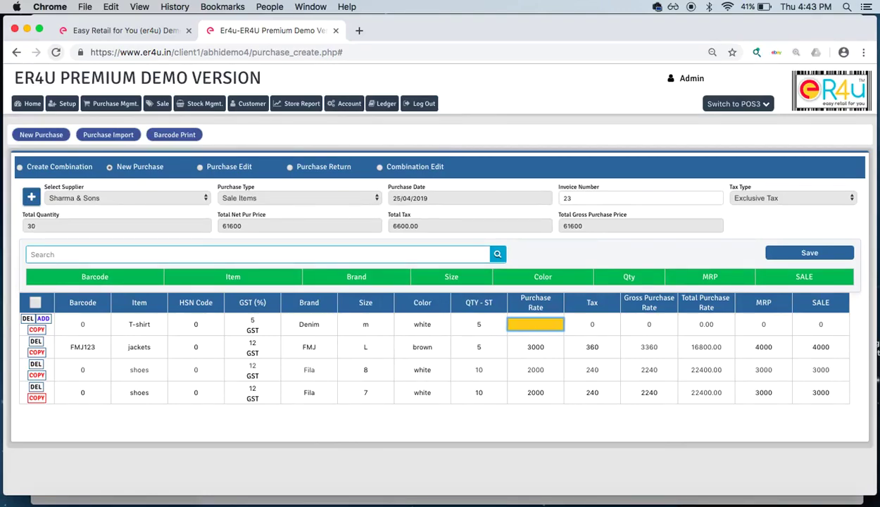
{"action": "type", "text": "300"}
{"action": "key", "text": "Tab"}
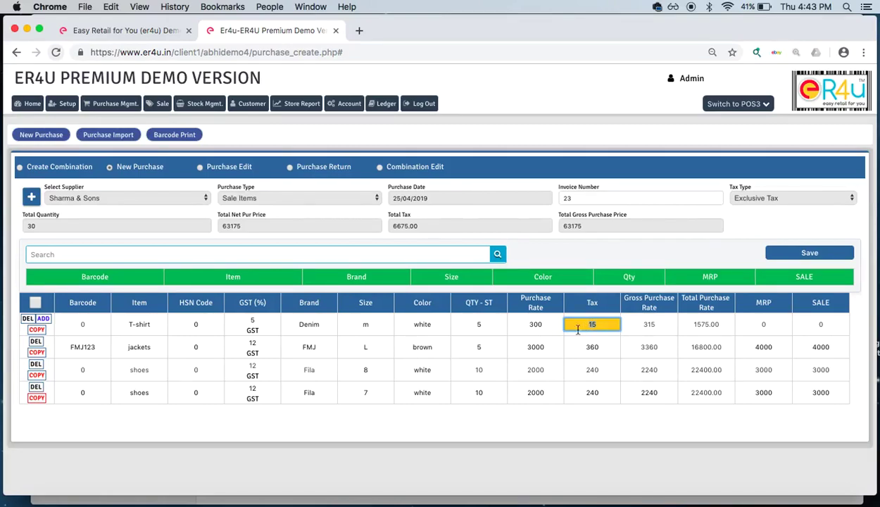
Step: Change the T-shirt purchase rate to 700 so it falls in the second tax slab
{"action": "left_click", "coordinate": [552, 324]}
{"action": "key", "text": "BackSpace"}
{"action": "key", "text": "BackSpace"}
{"action": "key", "text": "BackSpace"}
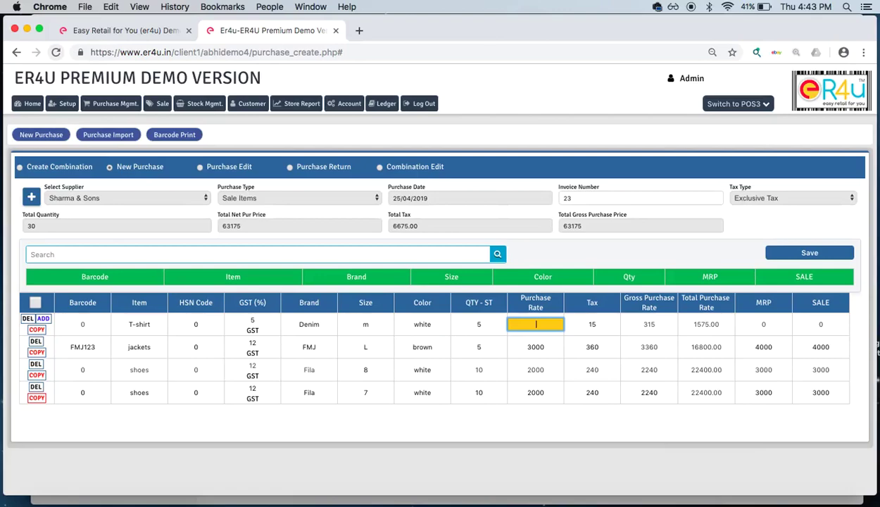
{"action": "type", "text": "700"}
{"action": "key", "text": "Tab"}
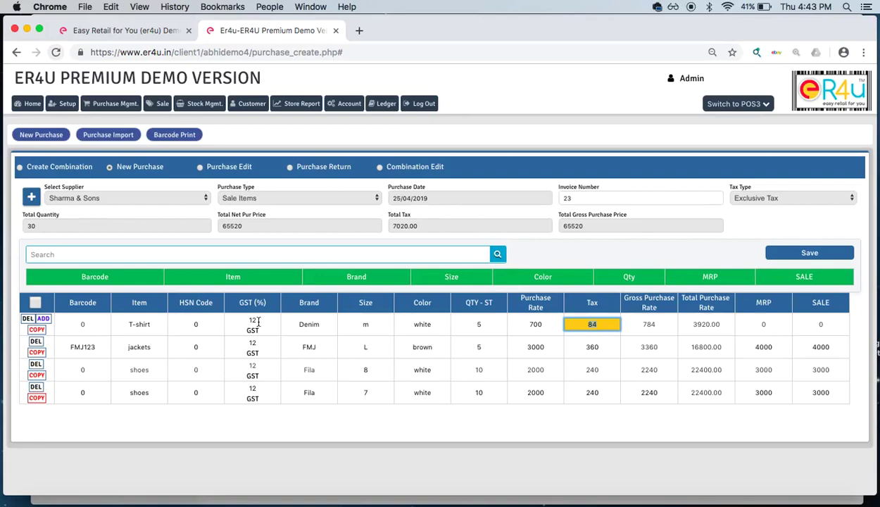
Step: Set the T-shirt MRP to 800, then save the new purchase and confirm
{"action": "key", "text": "Tab"}
{"action": "key", "text": "Tab"}
{"action": "key", "text": "Tab"}
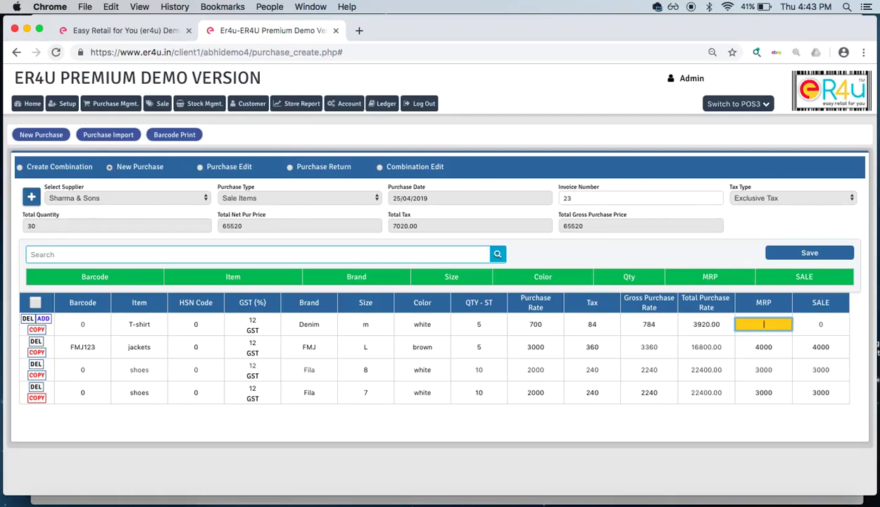
{"action": "type", "text": "5"}
{"action": "type", "text": "00"}
{"action": "key", "text": "BackSpace"}
{"action": "key", "text": "BackSpace"}
{"action": "key", "text": "BackSpace"}
{"action": "type", "text": "800"}
{"action": "key", "text": "Tab"}
{"action": "left_click", "coordinate": [799, 253]}
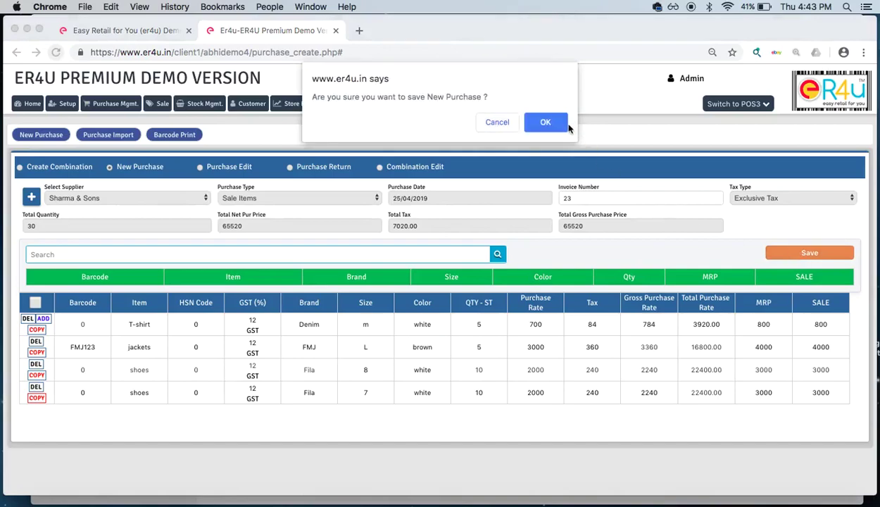
{"action": "left_click", "coordinate": [547, 122]}
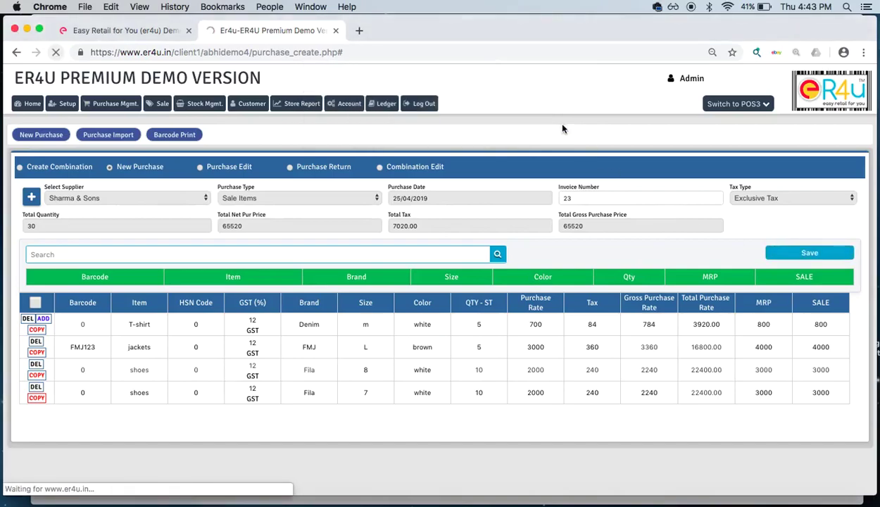